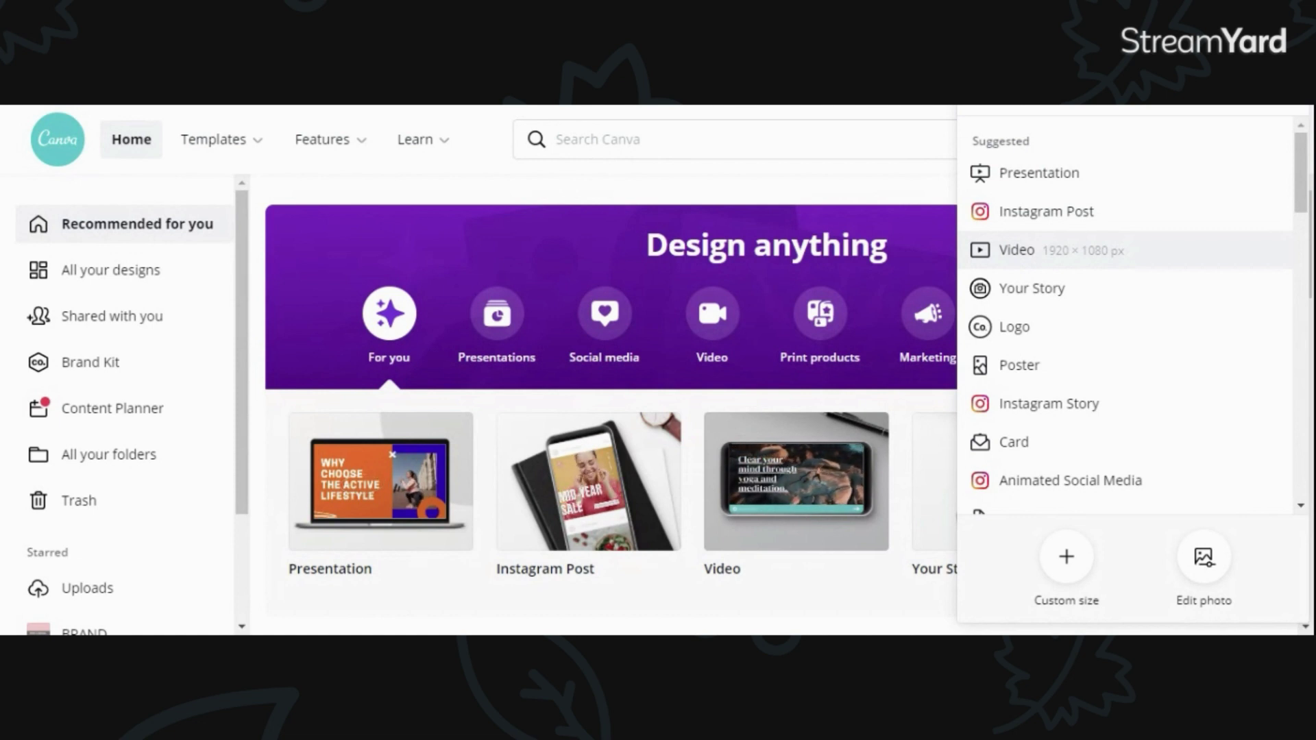
Create a blank 1920 × 1080 px video design and search the video library for "countdown 60".
{"action": "left_click", "coordinate": [1013, 254]}
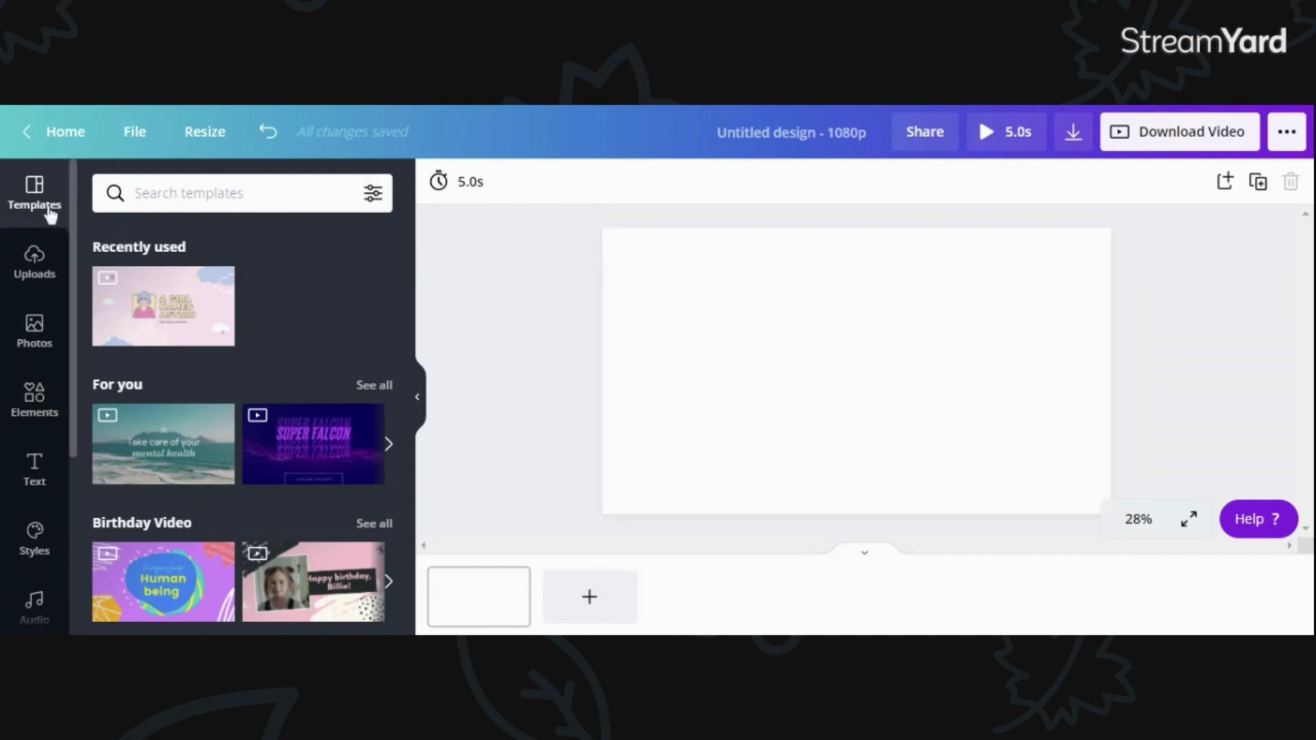
{"action": "left_click_drag", "start_coordinate": [74, 199], "coordinate": [60, 379]}
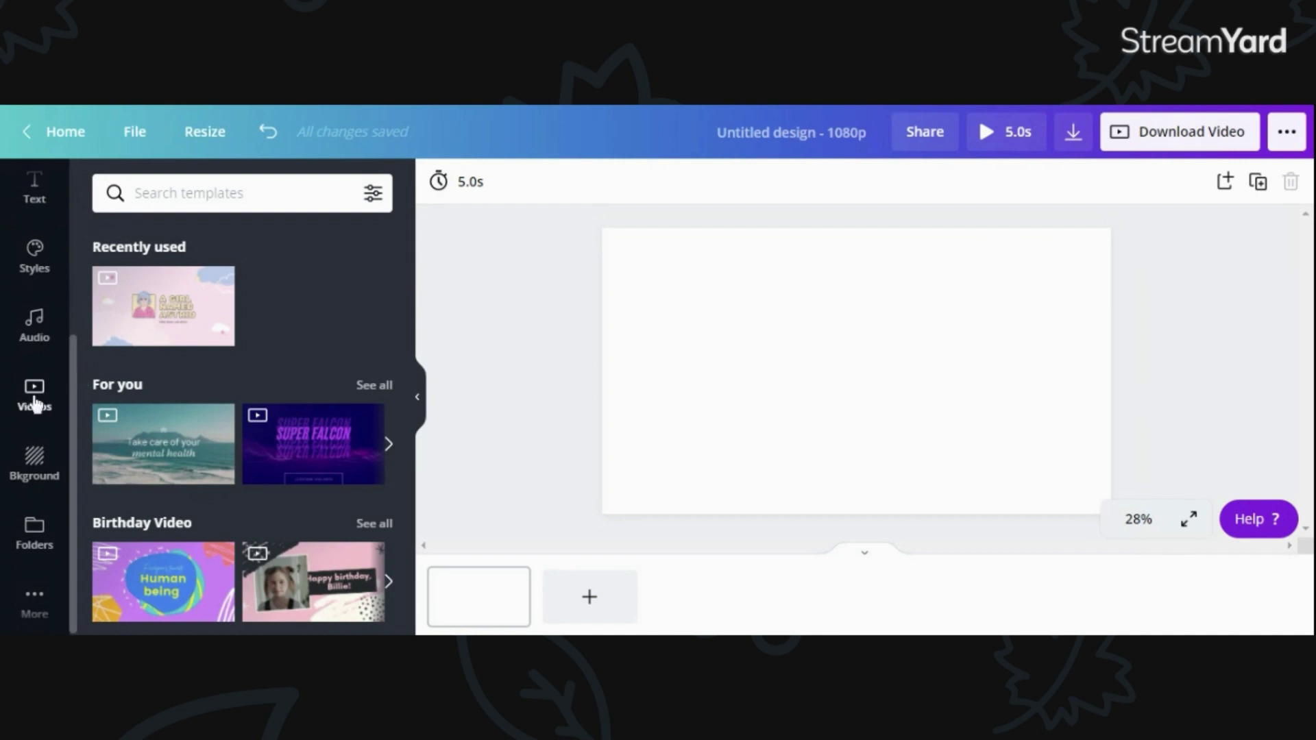
{"action": "left_click", "coordinate": [37, 397]}
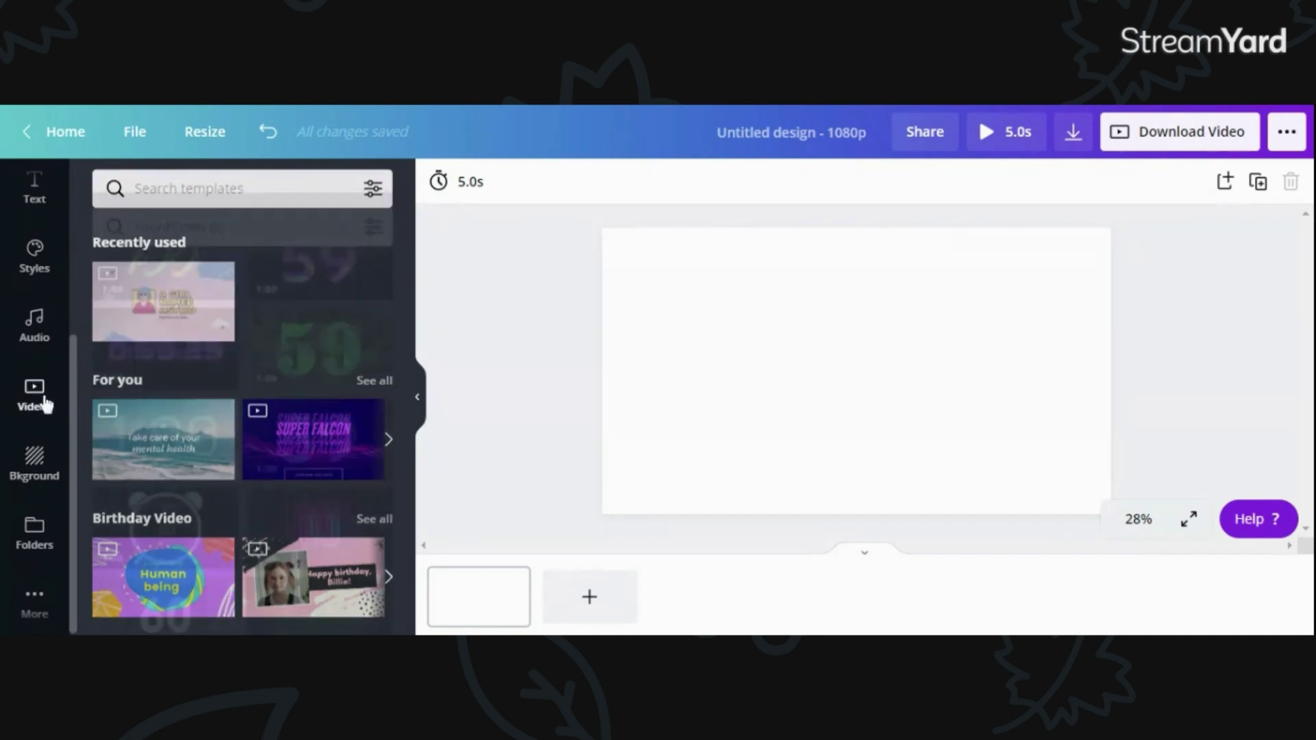
{"action": "left_click", "coordinate": [171, 194]}
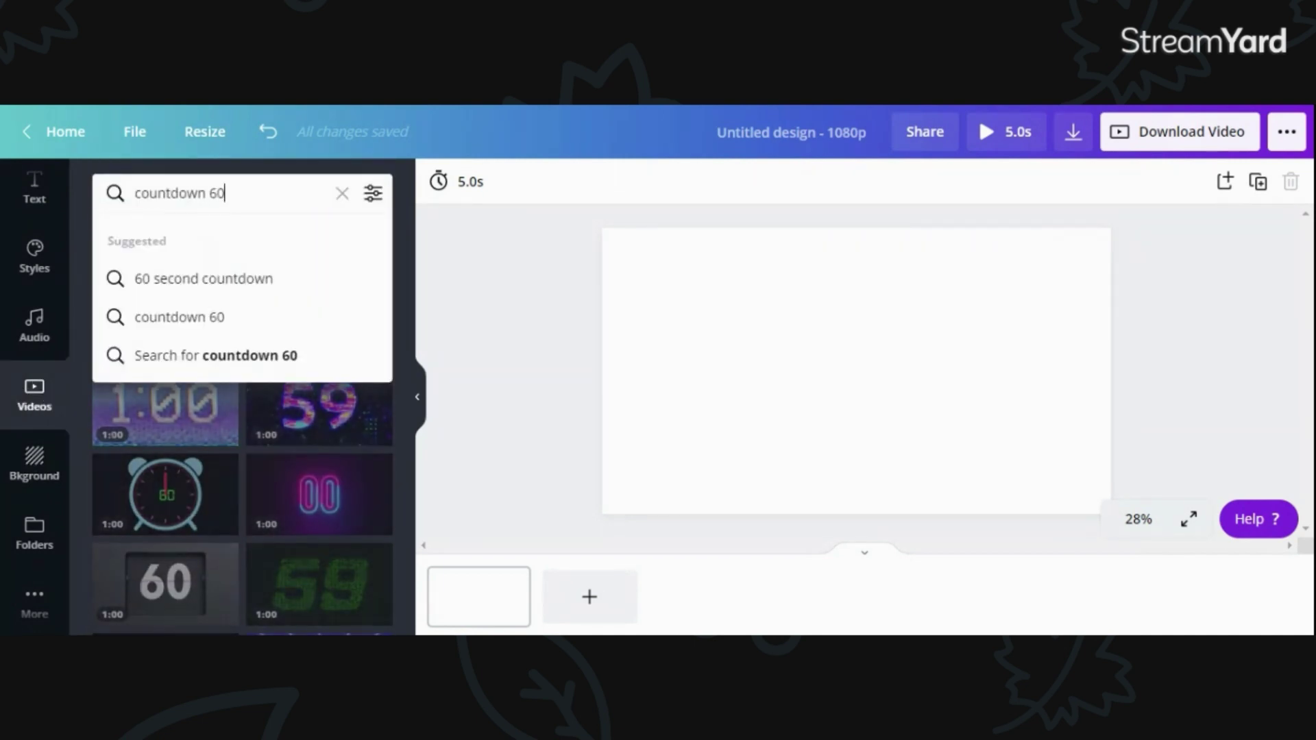
{"action": "key", "text": "ctrl+a"}
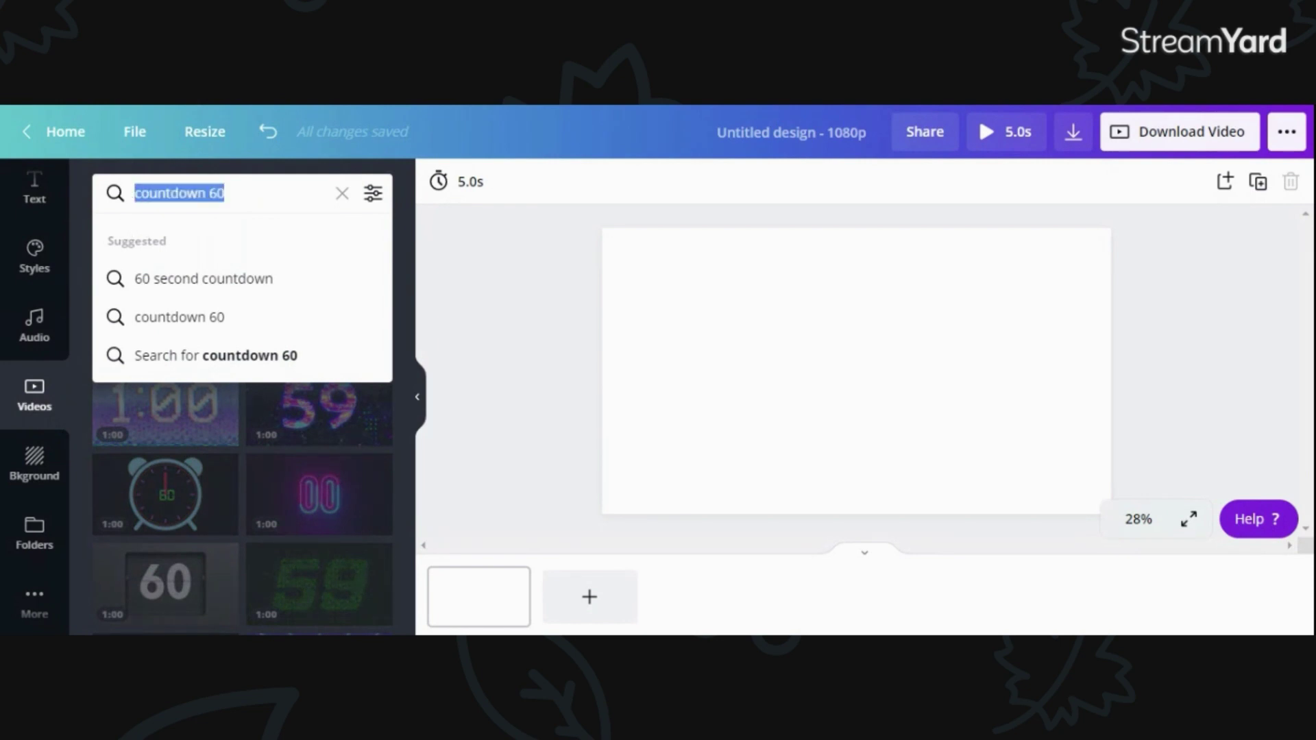
{"action": "key", "text": "Return"}
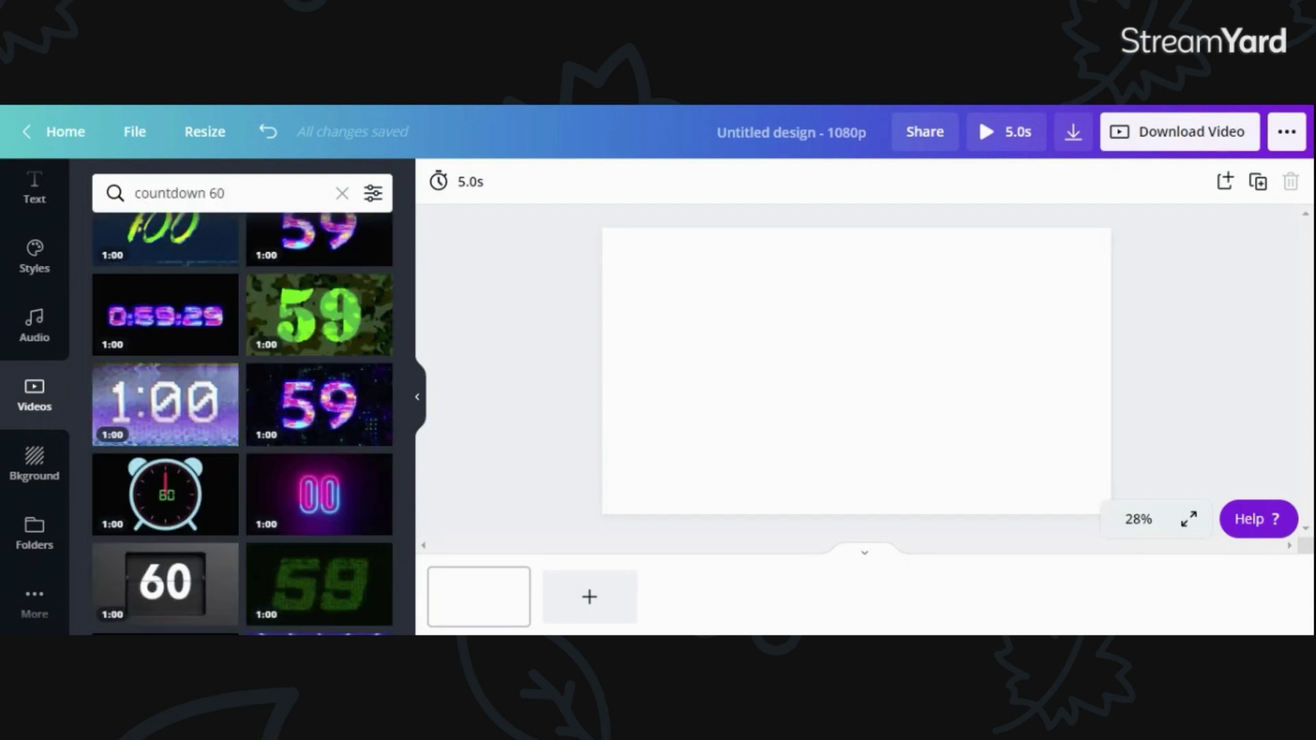
Browse the countdown results and add the one-minute white-on-black flip-clock video showing 60 to the page.
{"action": "left_click_drag", "start_coordinate": [408, 284], "coordinate": [403, 203]}
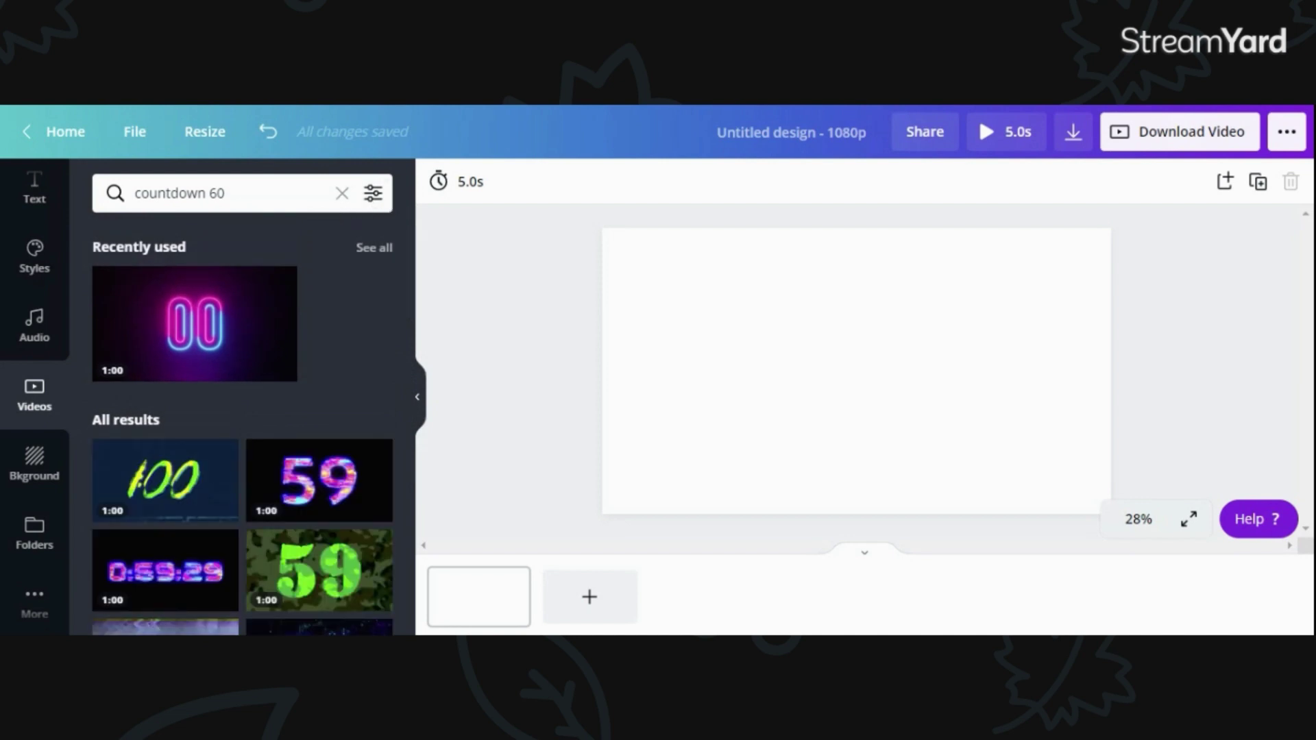
{"action": "left_click_drag", "start_coordinate": [409, 264], "coordinate": [414, 285]}
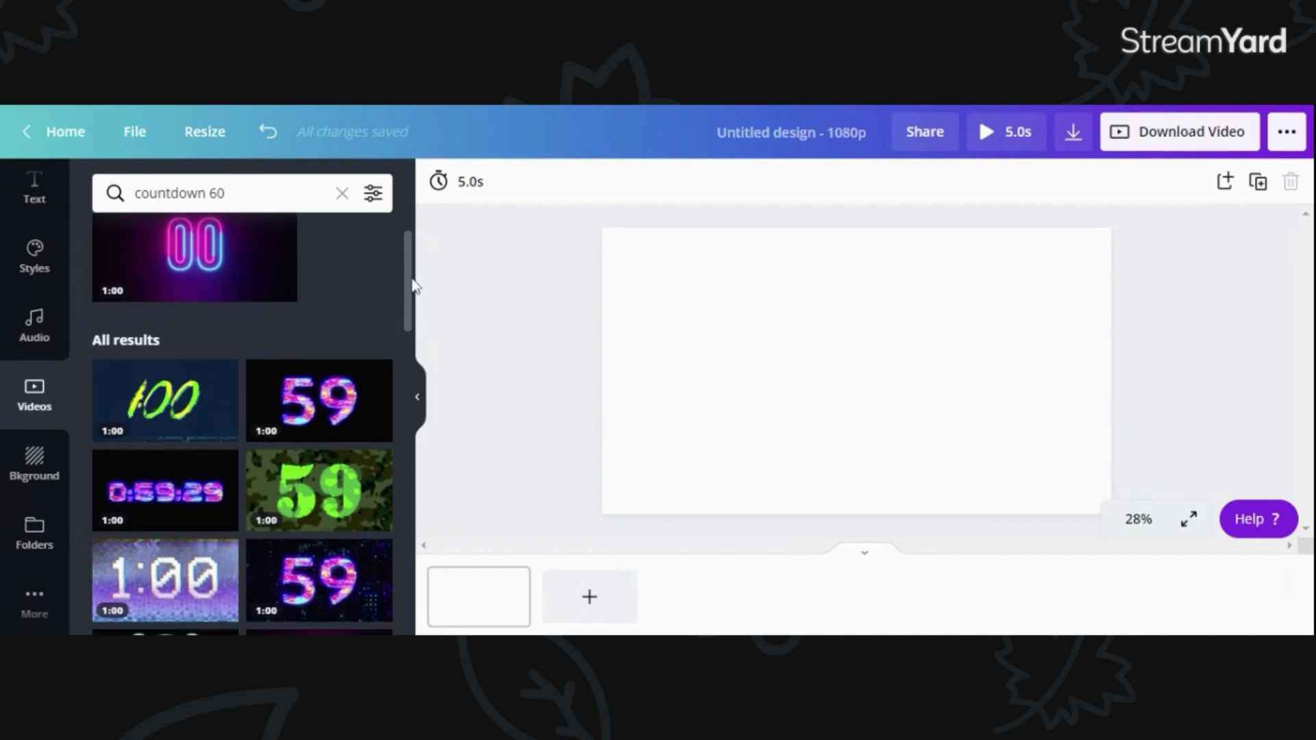
{"action": "scroll", "coordinate": [410, 281], "scroll_direction": "up", "scroll_amount": 2}
{"action": "left_click", "coordinate": [225, 193]}
{"action": "left_click", "coordinate": [224, 192]}
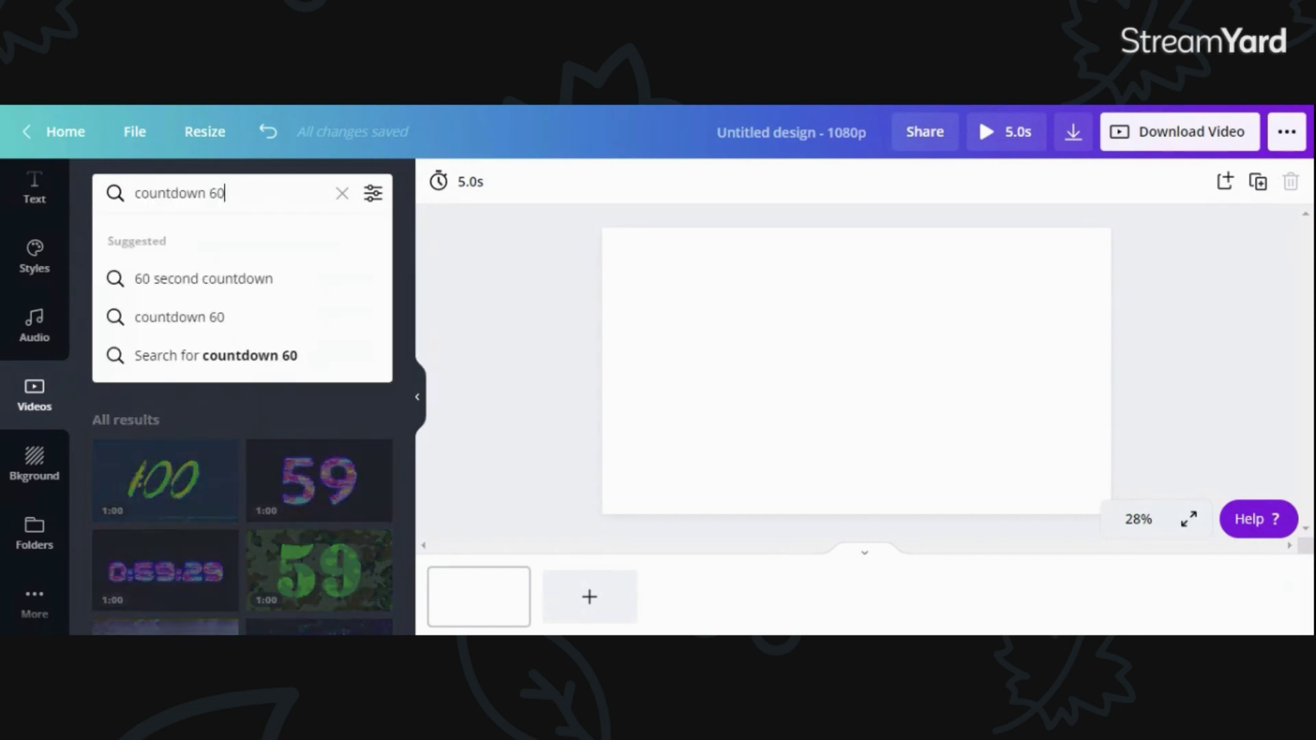
{"action": "left_click", "coordinate": [463, 291]}
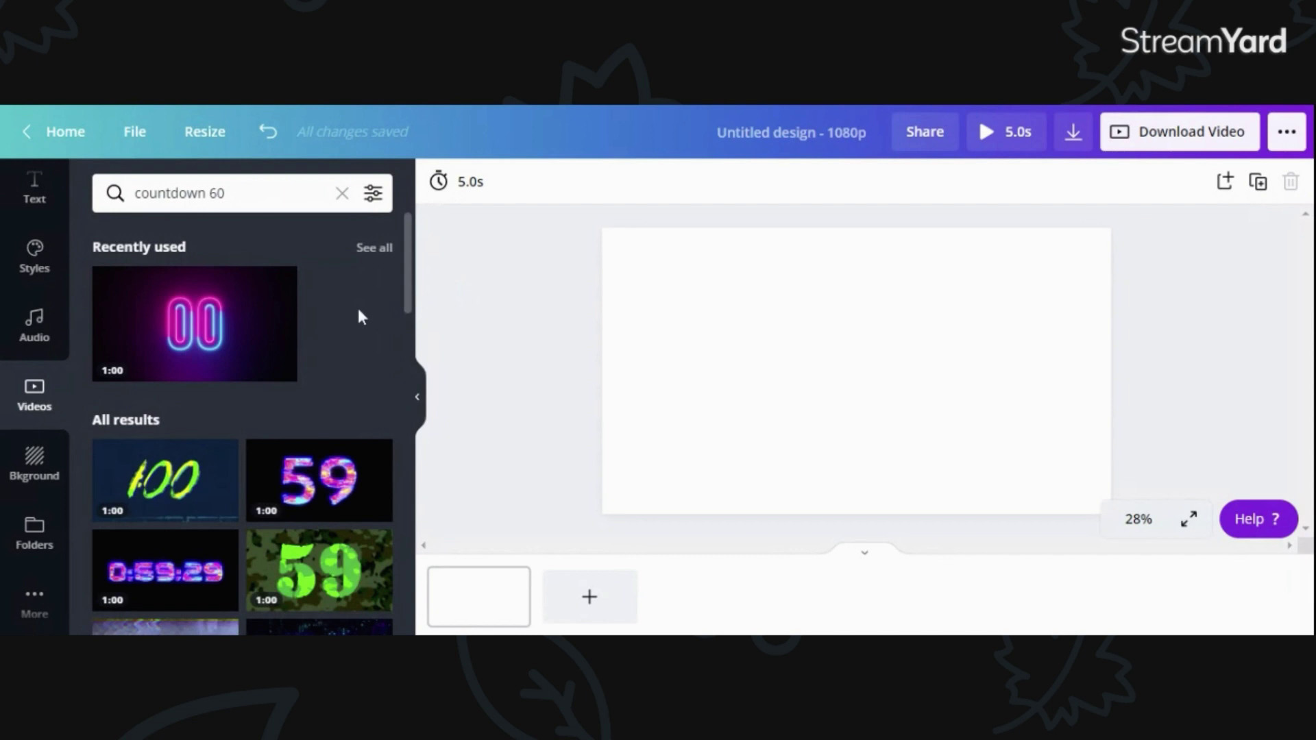
{"action": "left_click_drag", "start_coordinate": [410, 321], "coordinate": [411, 365]}
{"action": "scroll", "coordinate": [409, 365], "scroll_direction": "down", "scroll_amount": 3}
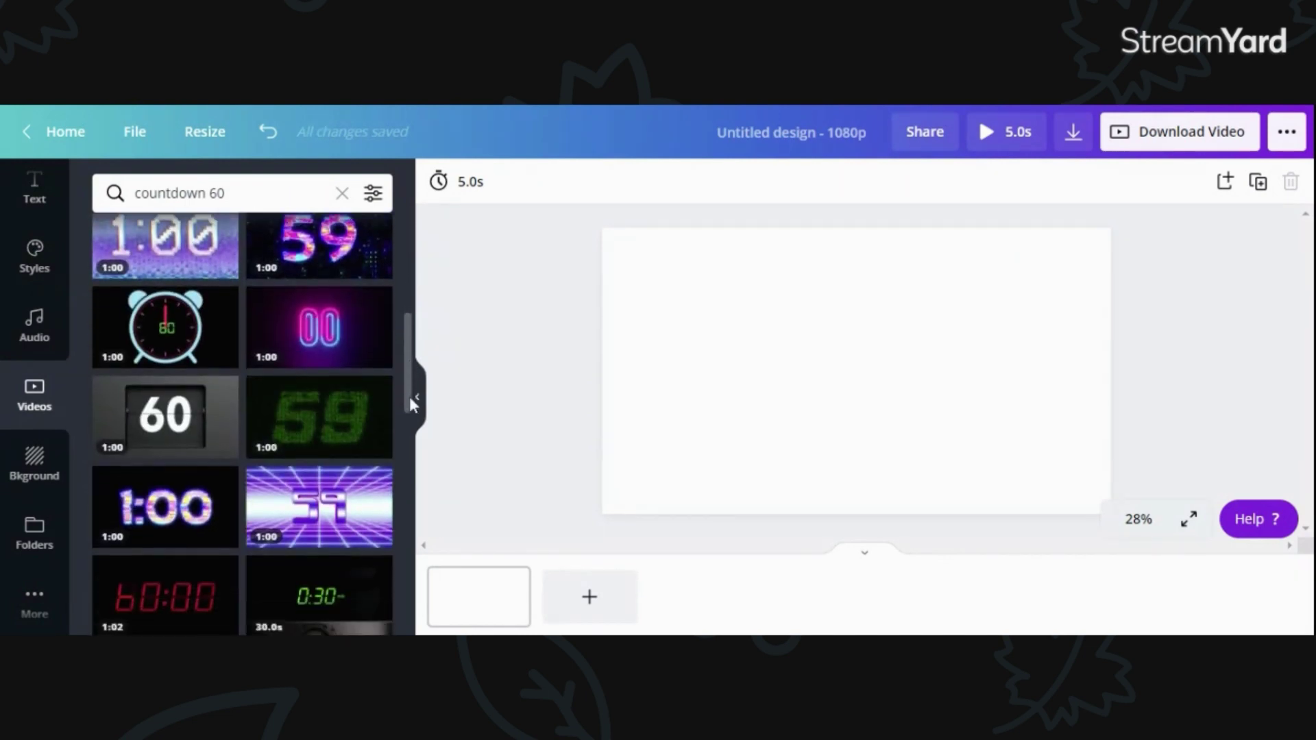
{"action": "mouse_move", "coordinate": [177, 430]}
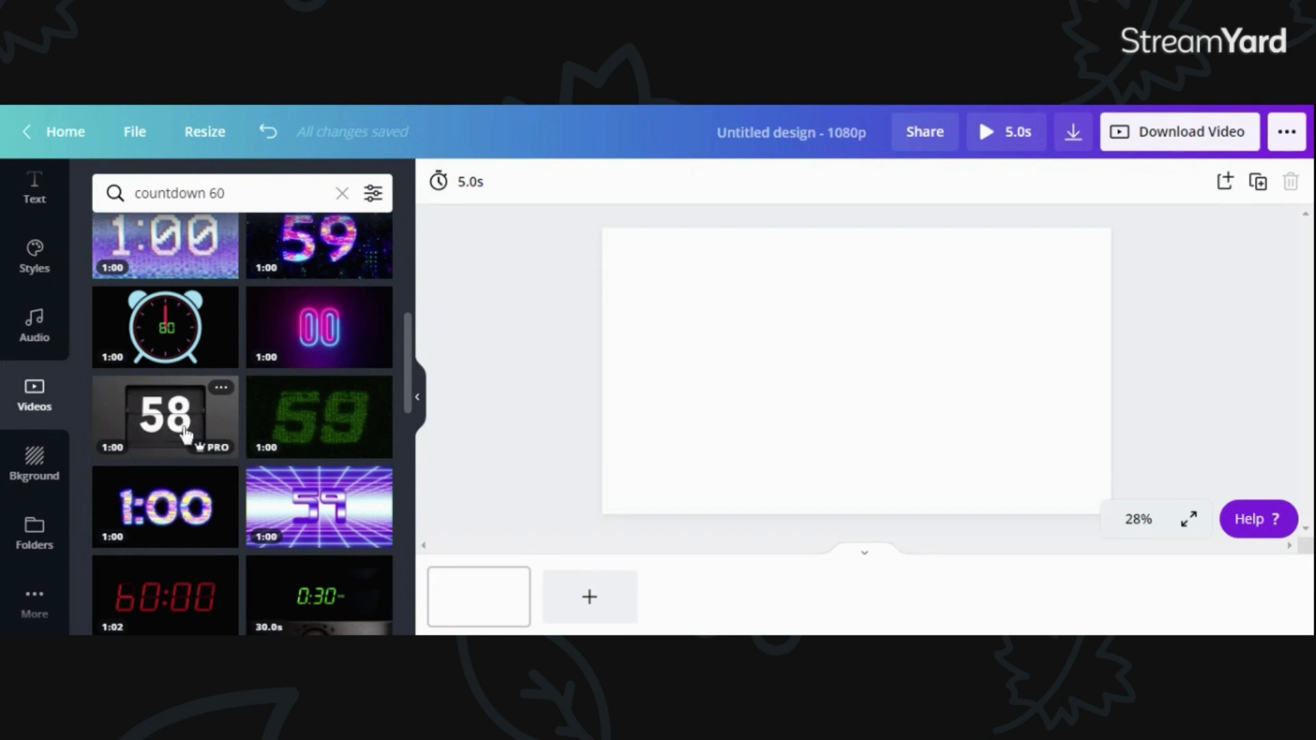
{"action": "left_click", "coordinate": [184, 432]}
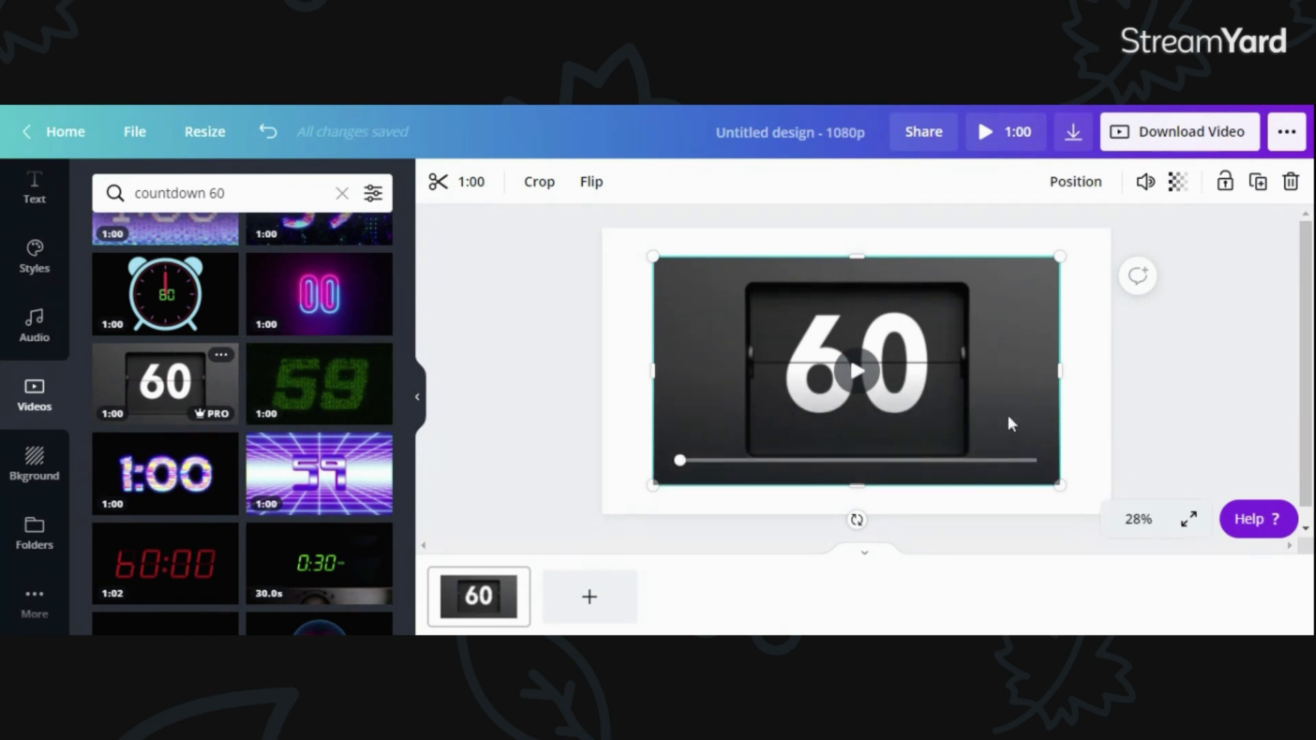
Shrink the countdown clip to about a third of the page width and place it in the left half, near mid-height.
{"action": "left_click_drag", "start_coordinate": [988, 397], "coordinate": [1014, 409]}
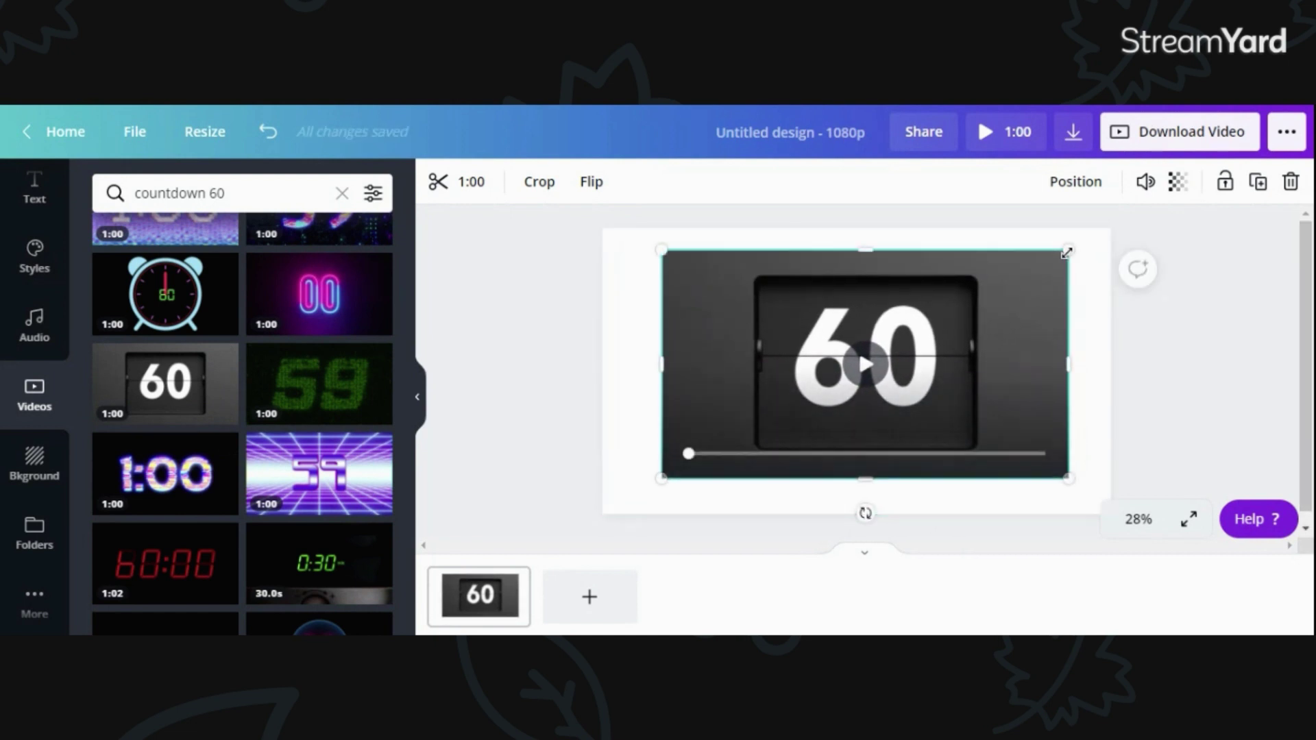
{"action": "left_click_drag", "start_coordinate": [1067, 252], "coordinate": [821, 434]}
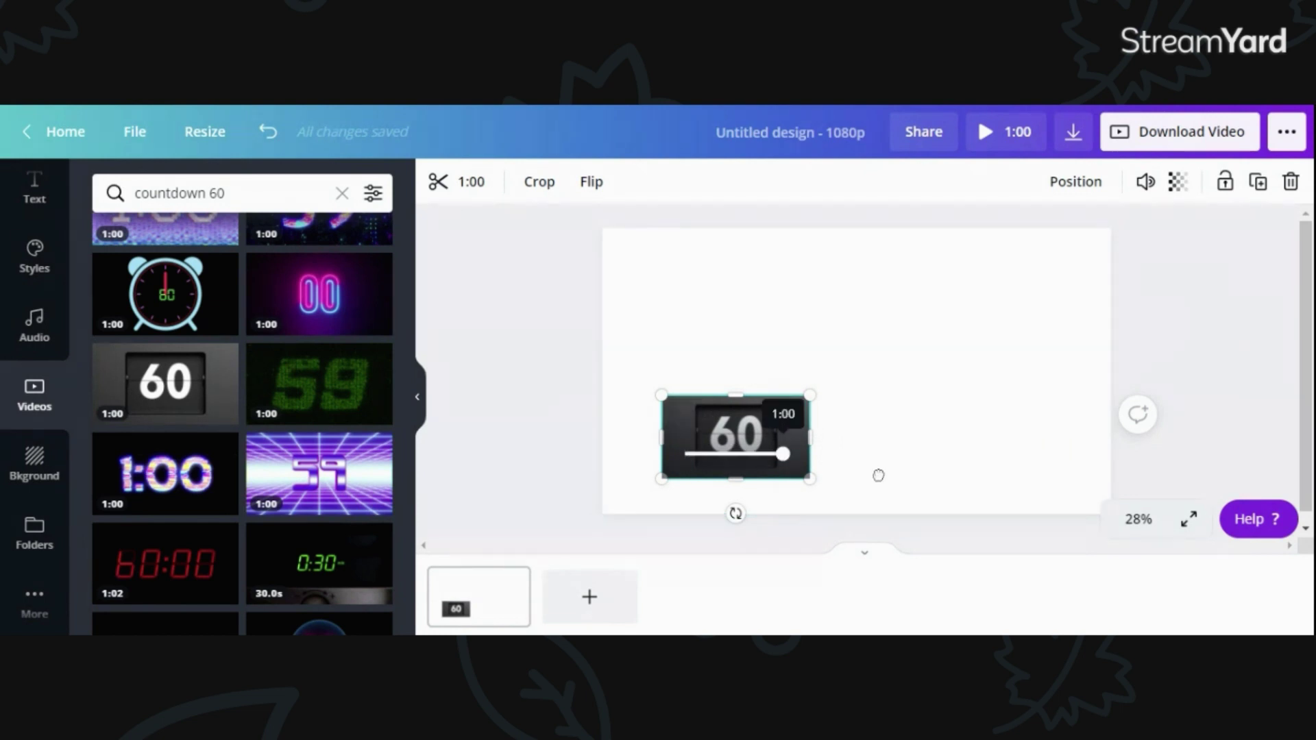
{"action": "left_click", "coordinate": [869, 398]}
{"action": "left_click_drag", "start_coordinate": [780, 405], "coordinate": [992, 357]}
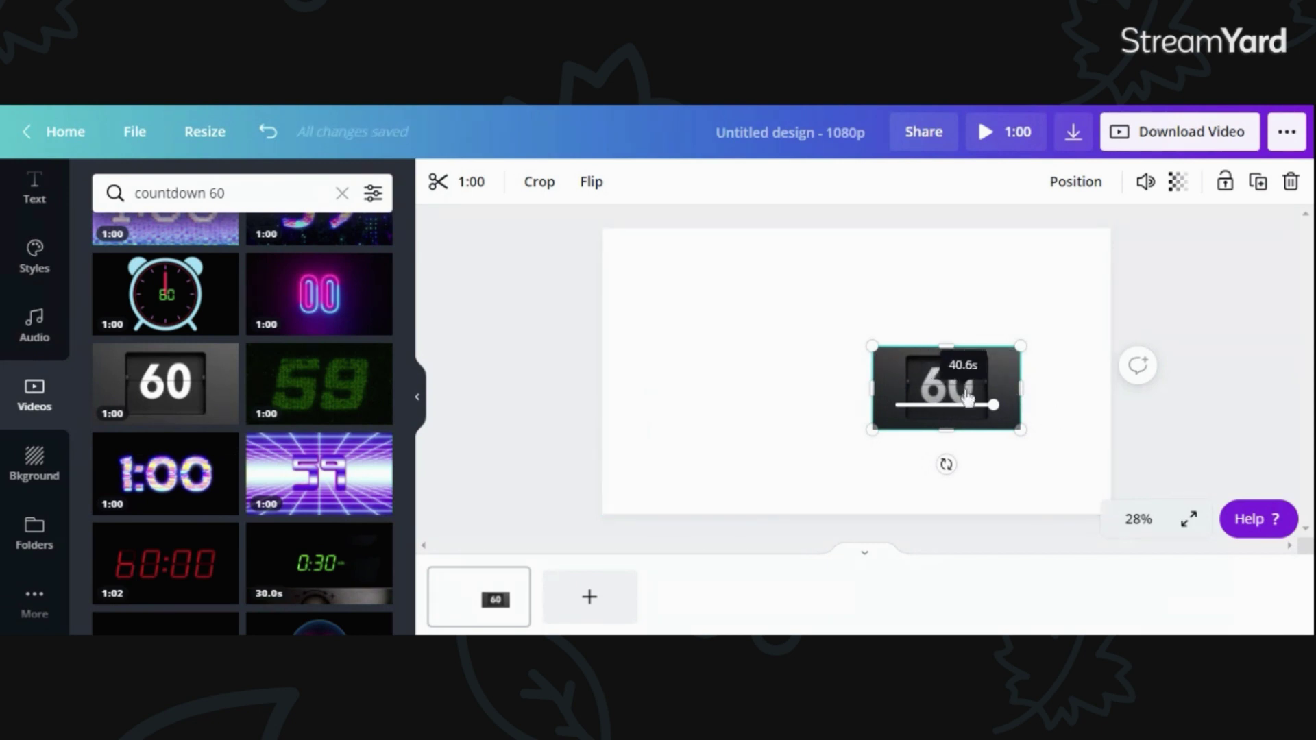
{"action": "left_click", "coordinate": [833, 363]}
{"action": "left_click_drag", "start_coordinate": [919, 357], "coordinate": [693, 340]}
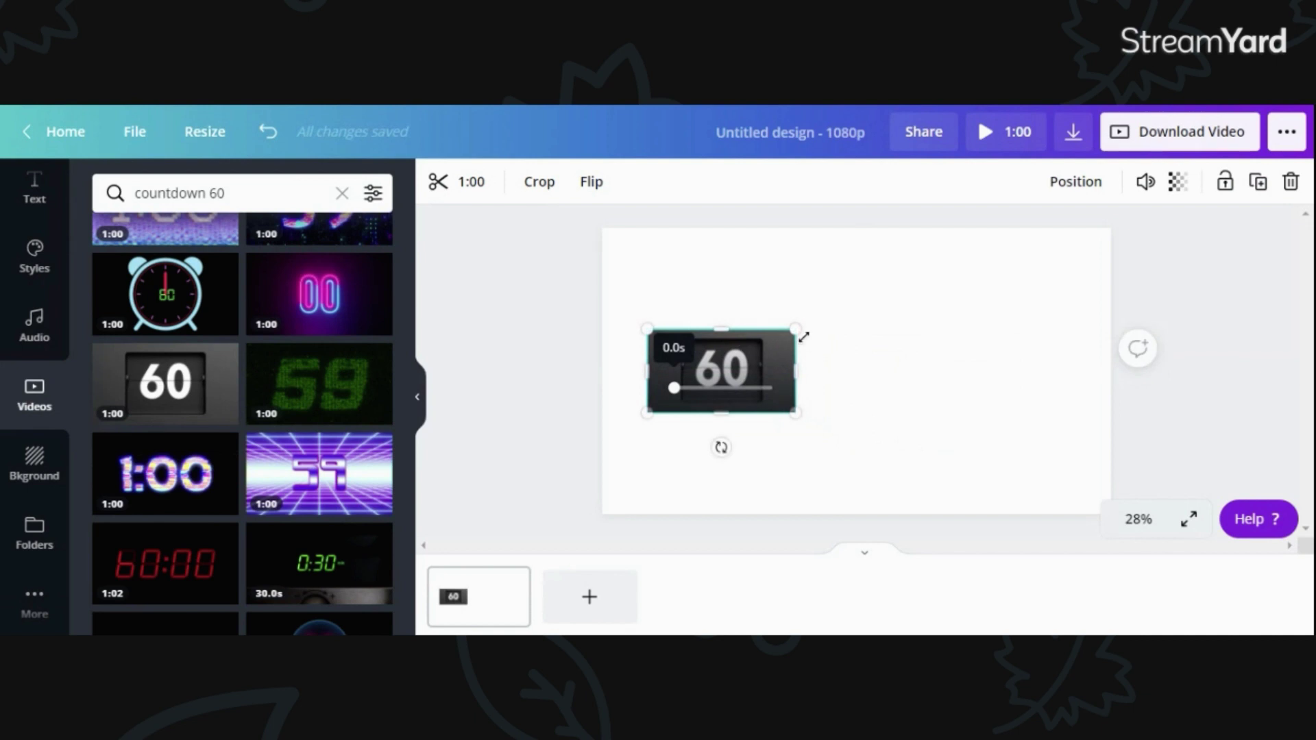
{"action": "left_click_drag", "start_coordinate": [795, 329], "coordinate": [805, 302]}
{"action": "left_click", "coordinate": [902, 400]}
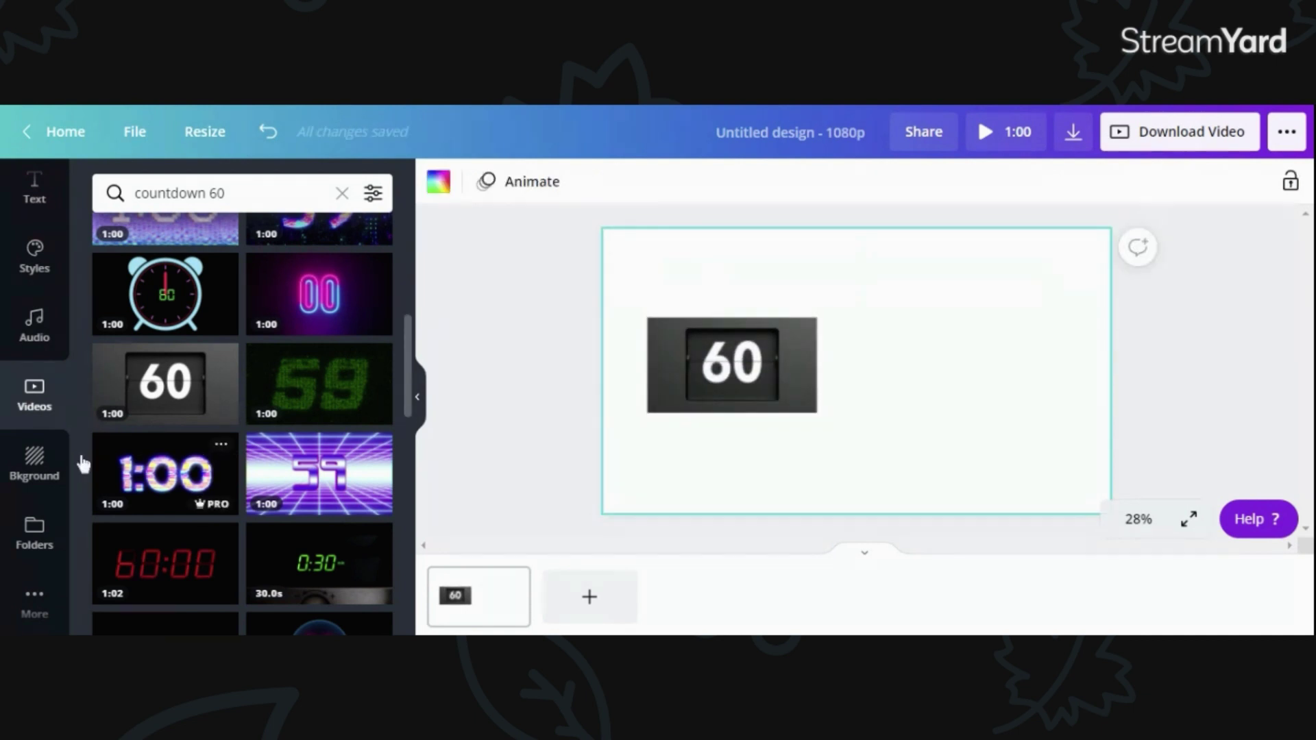
Add a heading to the page with the text "show starting soon".
{"action": "scroll", "coordinate": [72, 328], "scroll_direction": "up", "scroll_amount": 4}
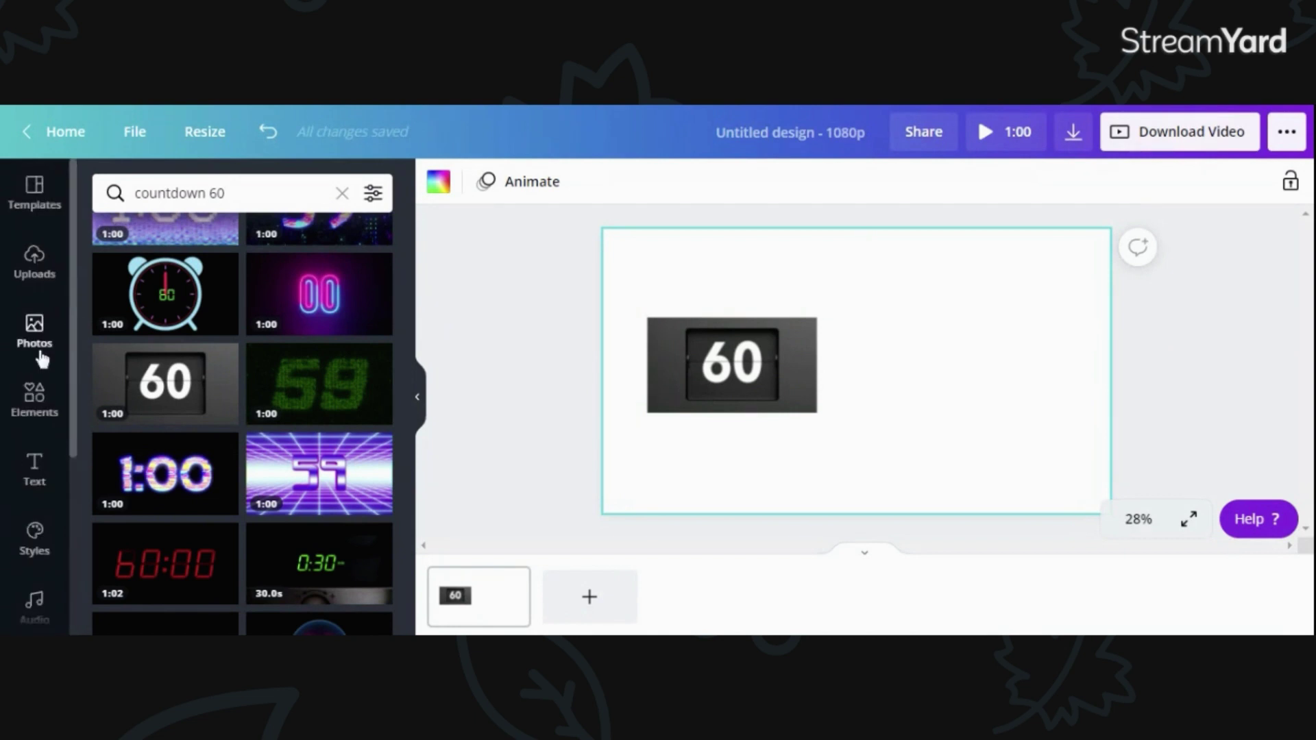
{"action": "left_click", "coordinate": [35, 468]}
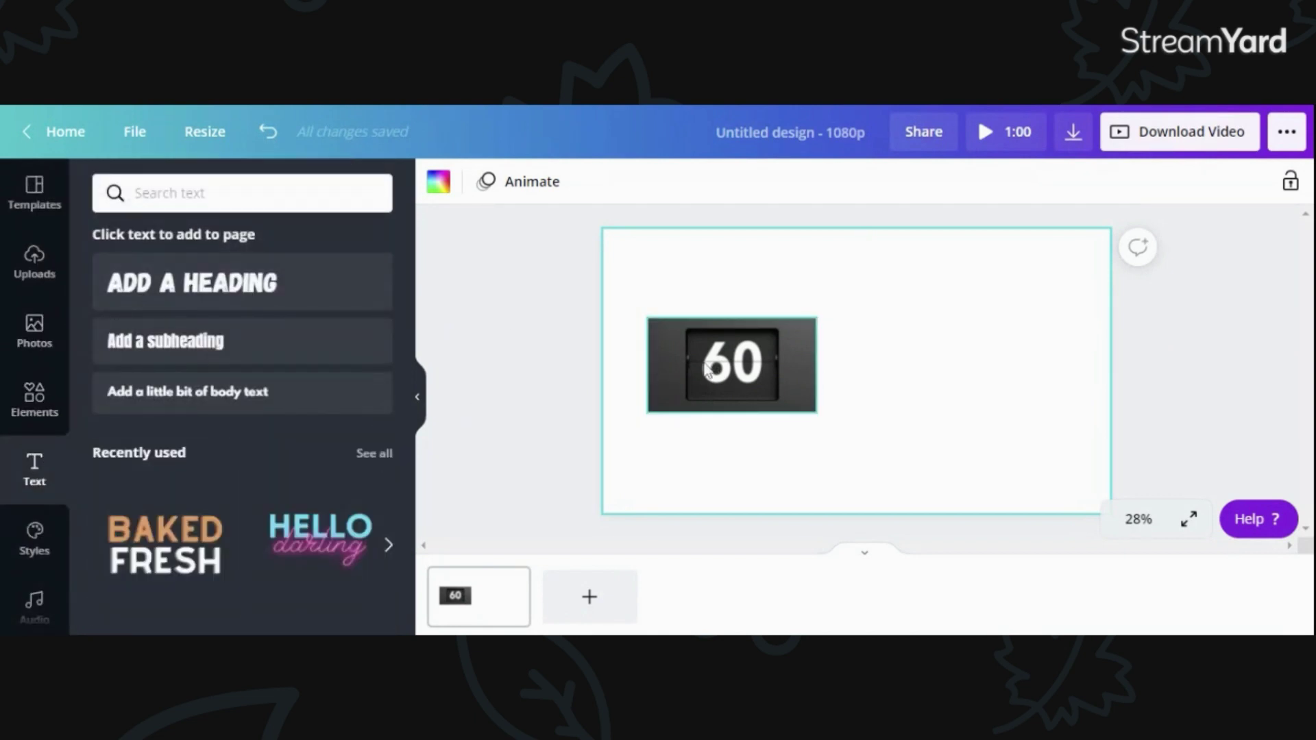
{"action": "left_click", "coordinate": [255, 288]}
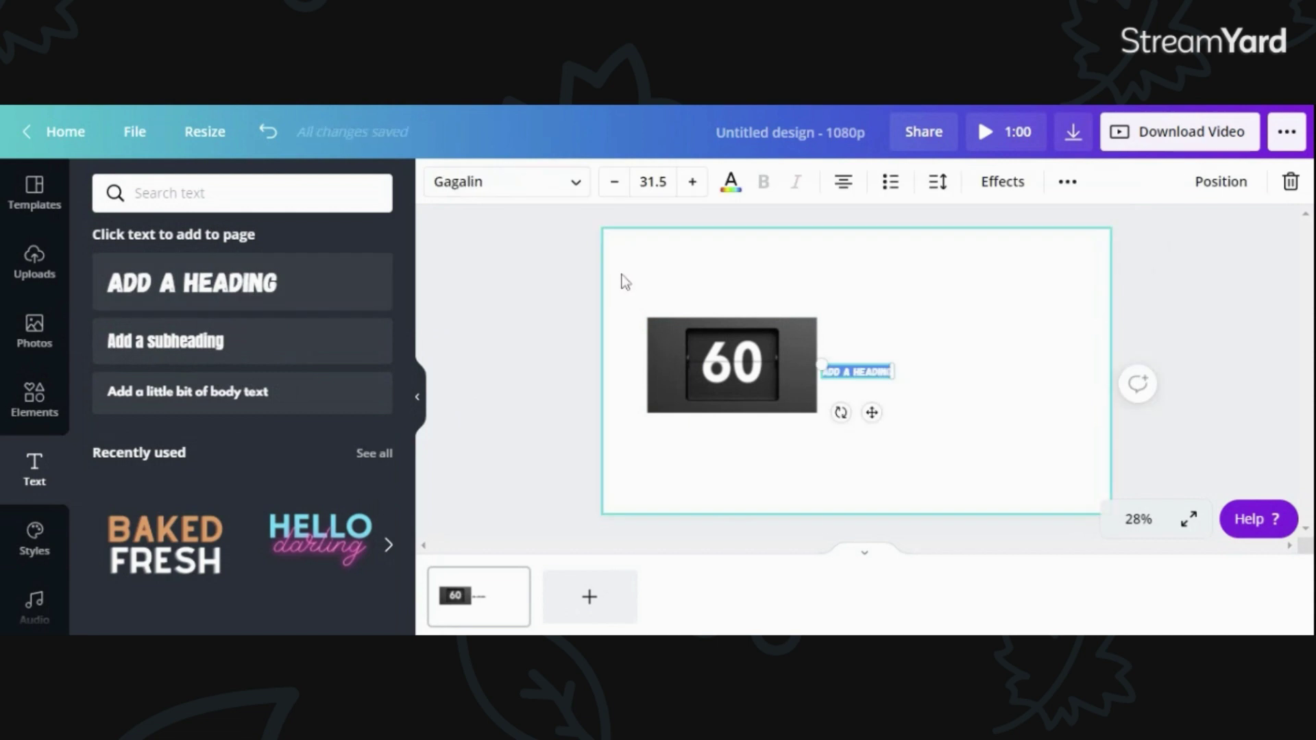
{"action": "key", "text": "BackSpace"}
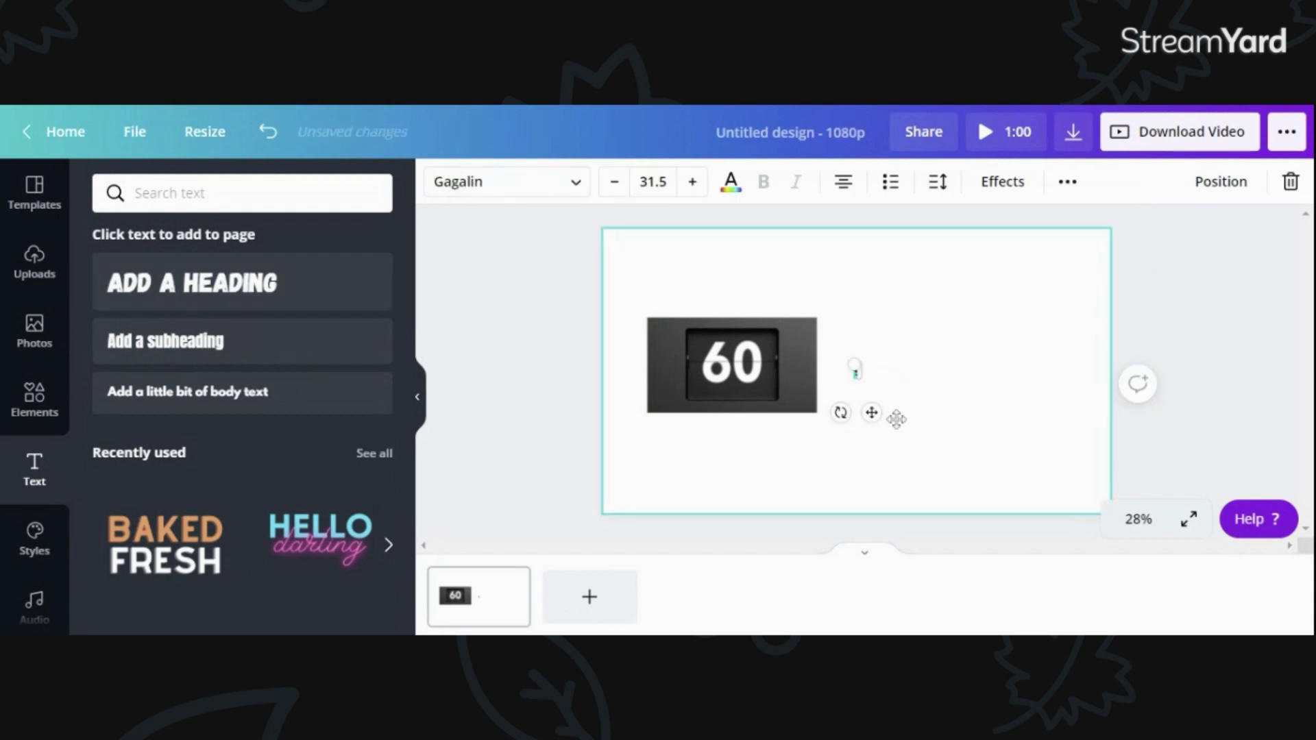
{"action": "type", "text": "show starting soon"}
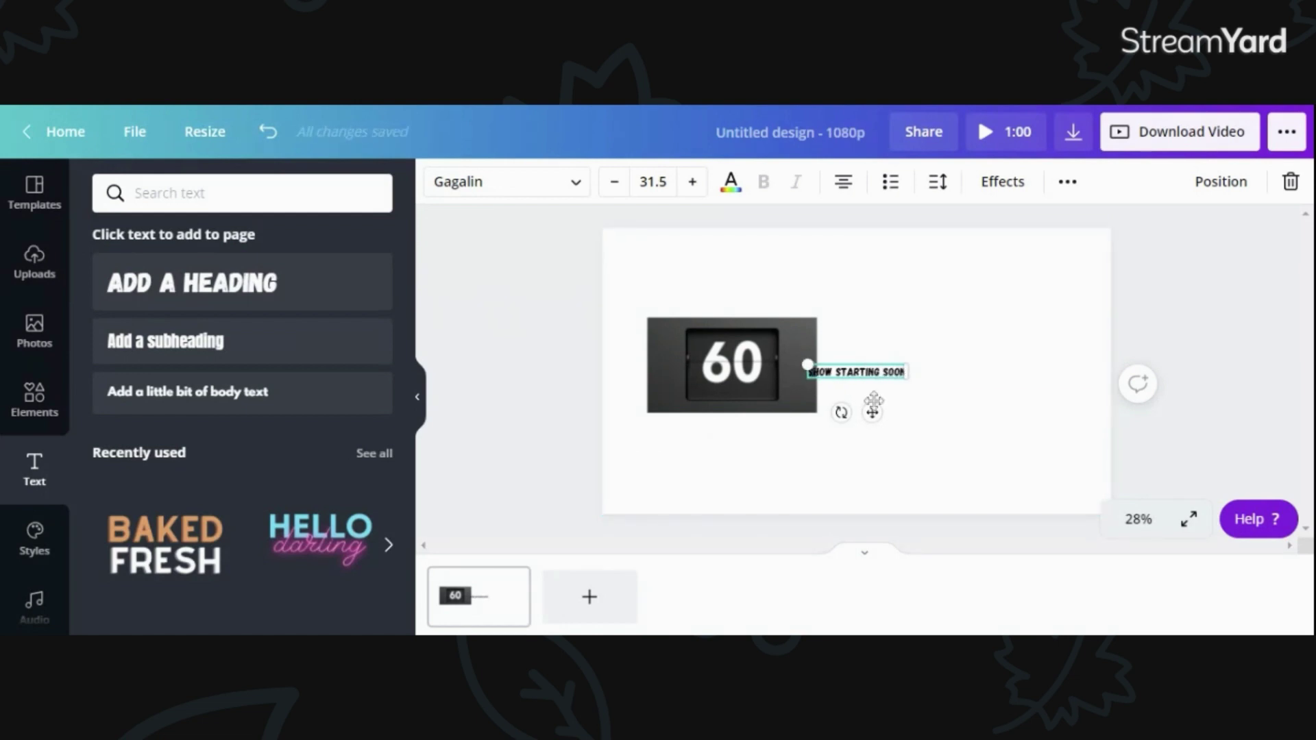
Move the heading to the right of the countdown clip and enlarge it to a font size of about 74.5.
{"action": "left_click_drag", "start_coordinate": [873, 412], "coordinate": [956, 412]}
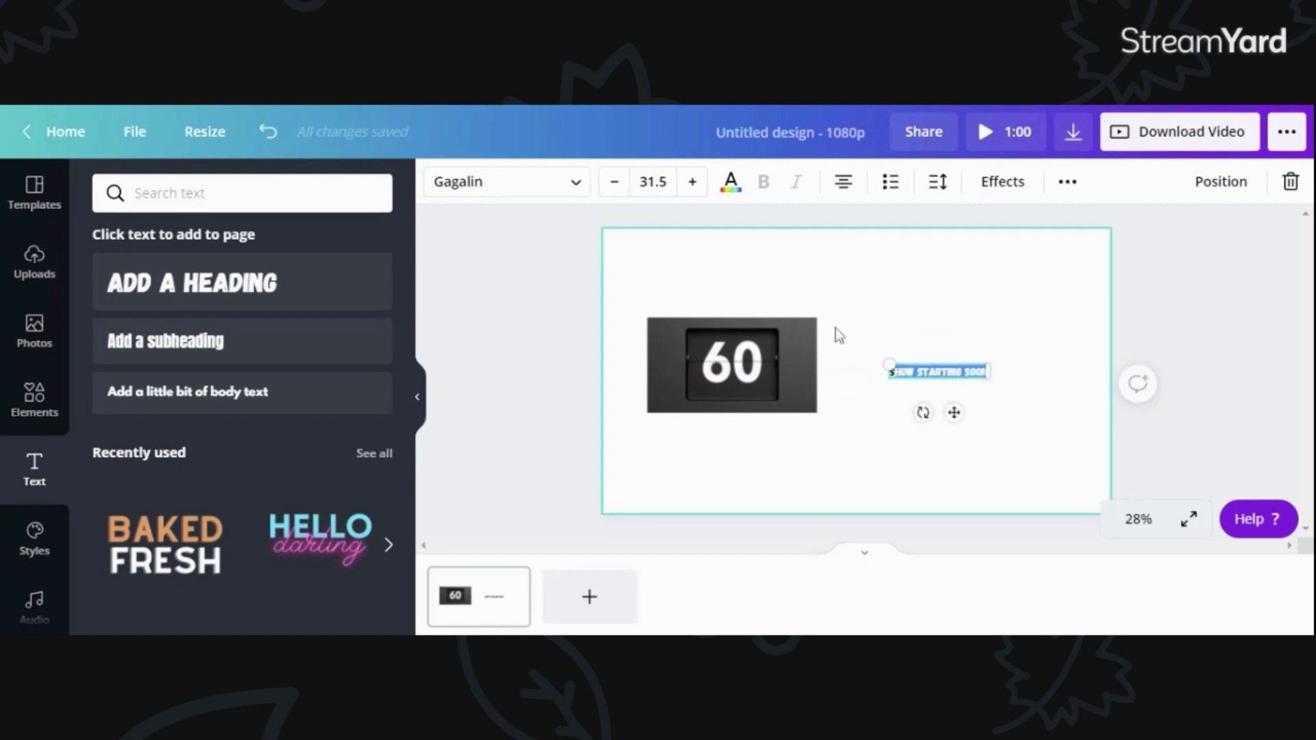
{"action": "left_click_drag", "start_coordinate": [890, 365], "coordinate": [836, 333]}
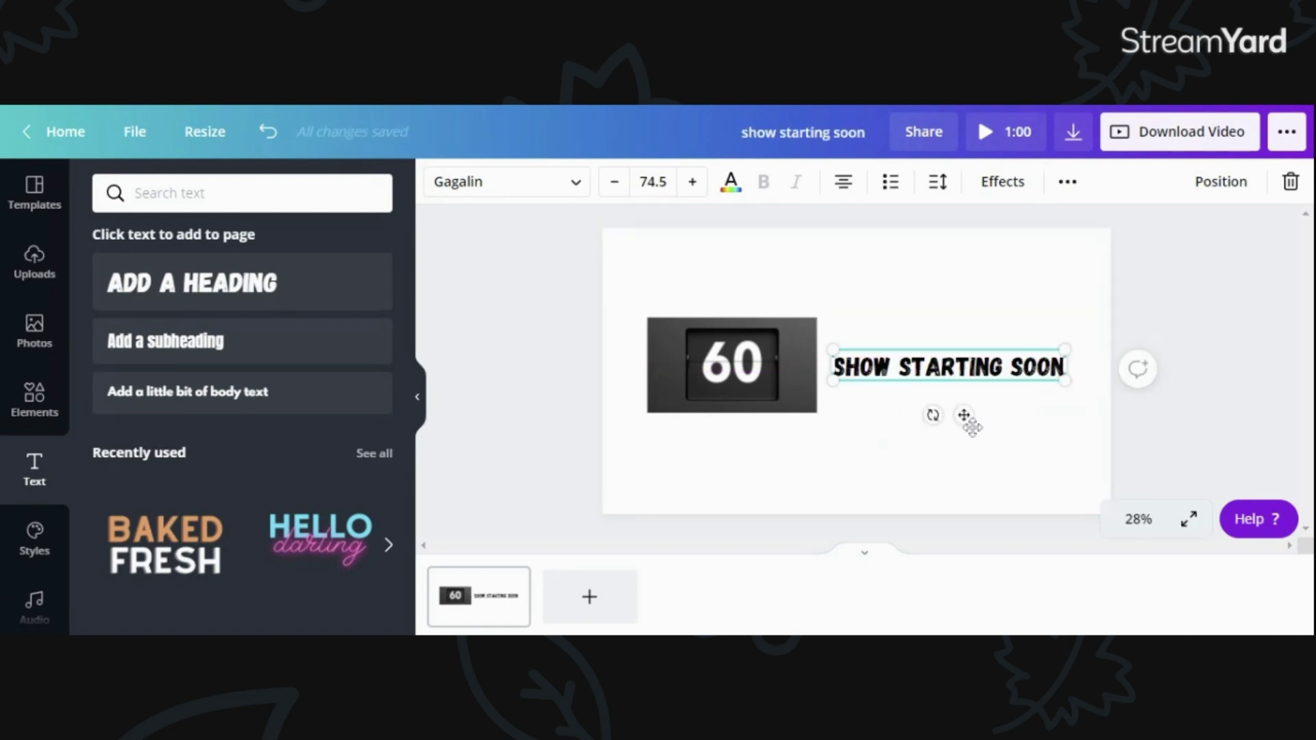
{"action": "left_click", "coordinate": [858, 444]}
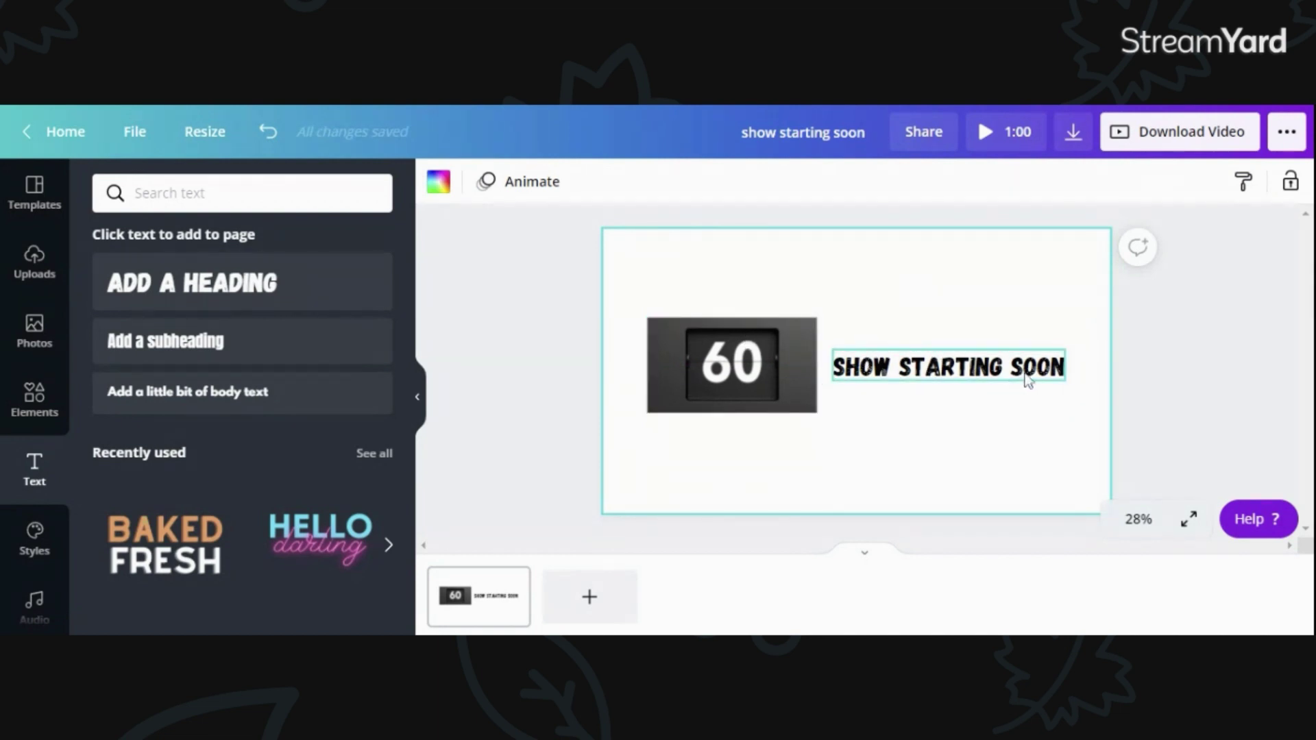
Preview the video's playback and return to the editor.
{"action": "left_click", "coordinate": [986, 137]}
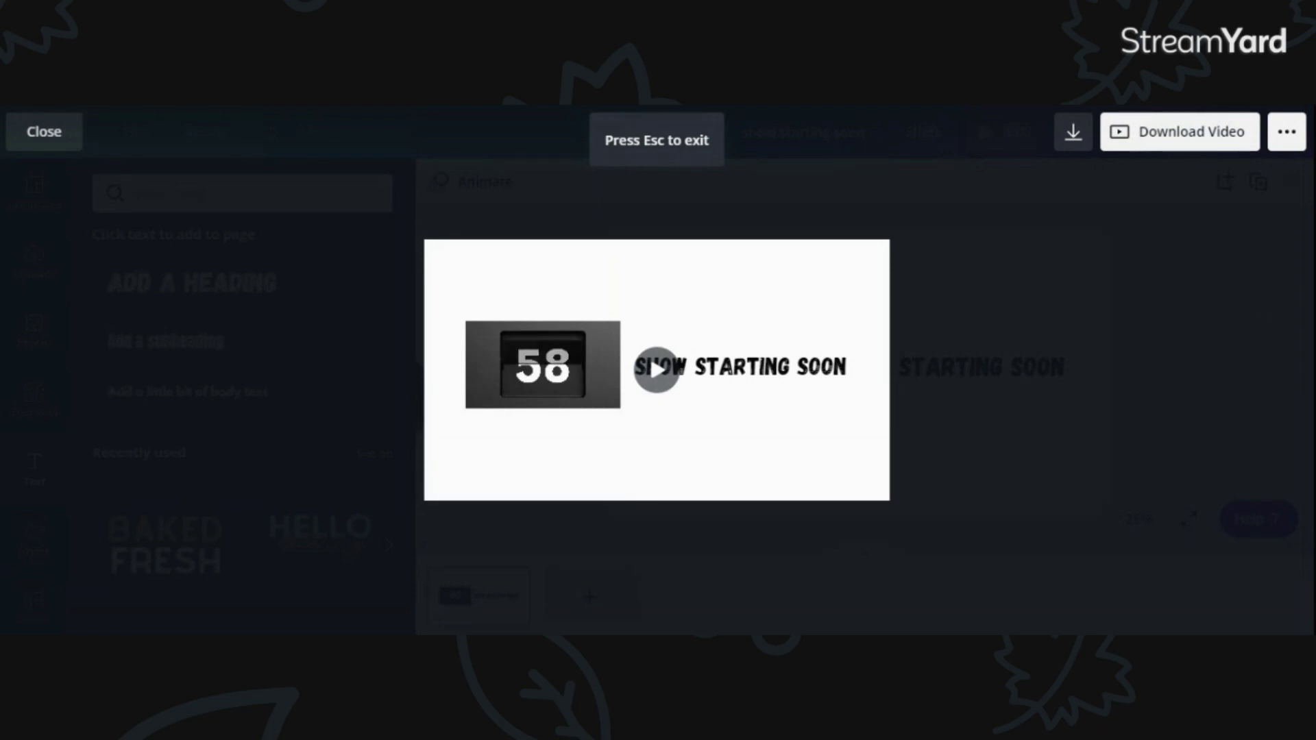
{"action": "key", "text": "Escape"}
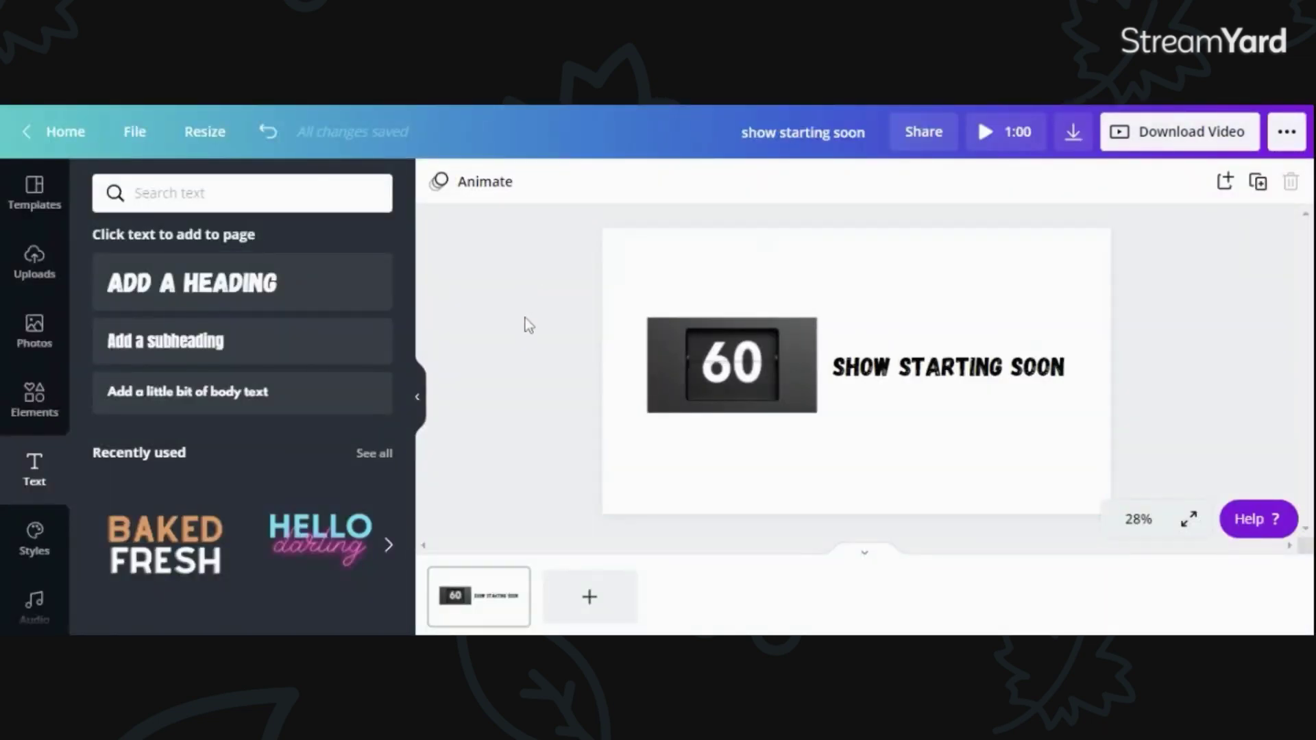
Set the page background to the last red in the Remi O Digital logo colors.
{"action": "left_click", "coordinate": [643, 285]}
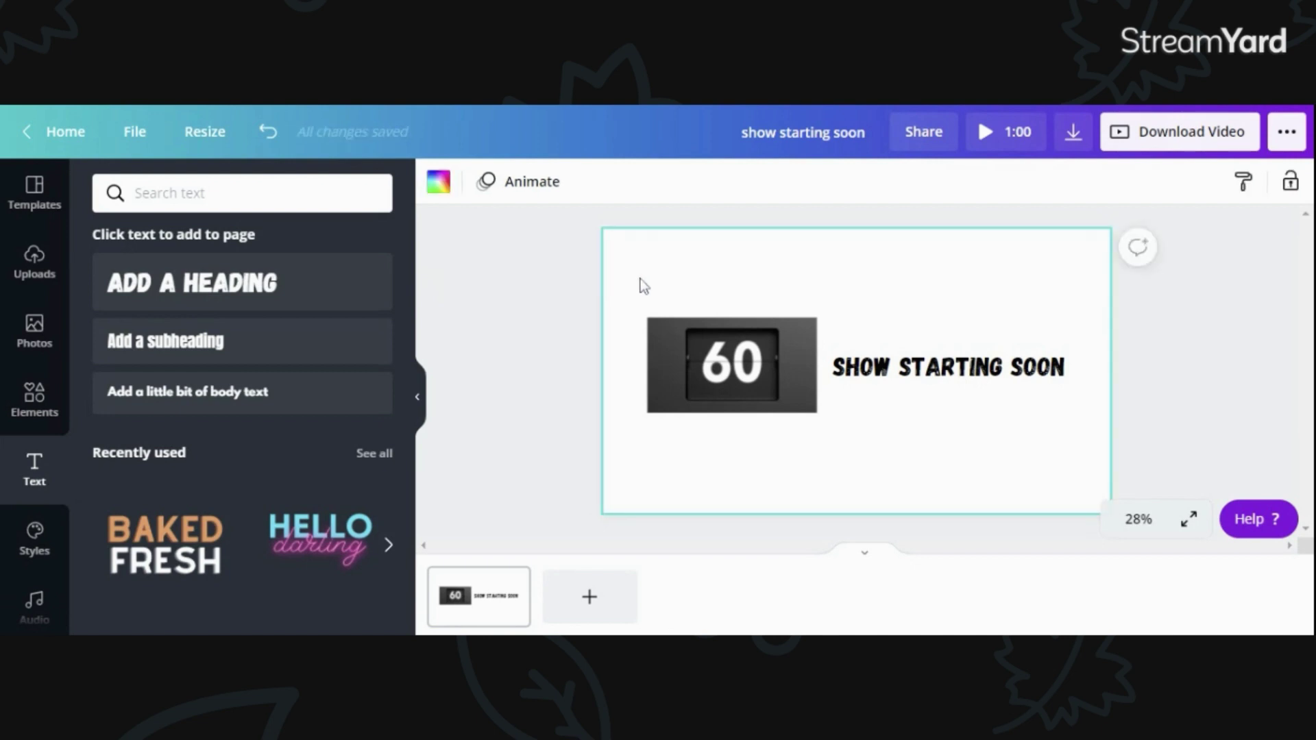
{"action": "left_click", "coordinate": [436, 194]}
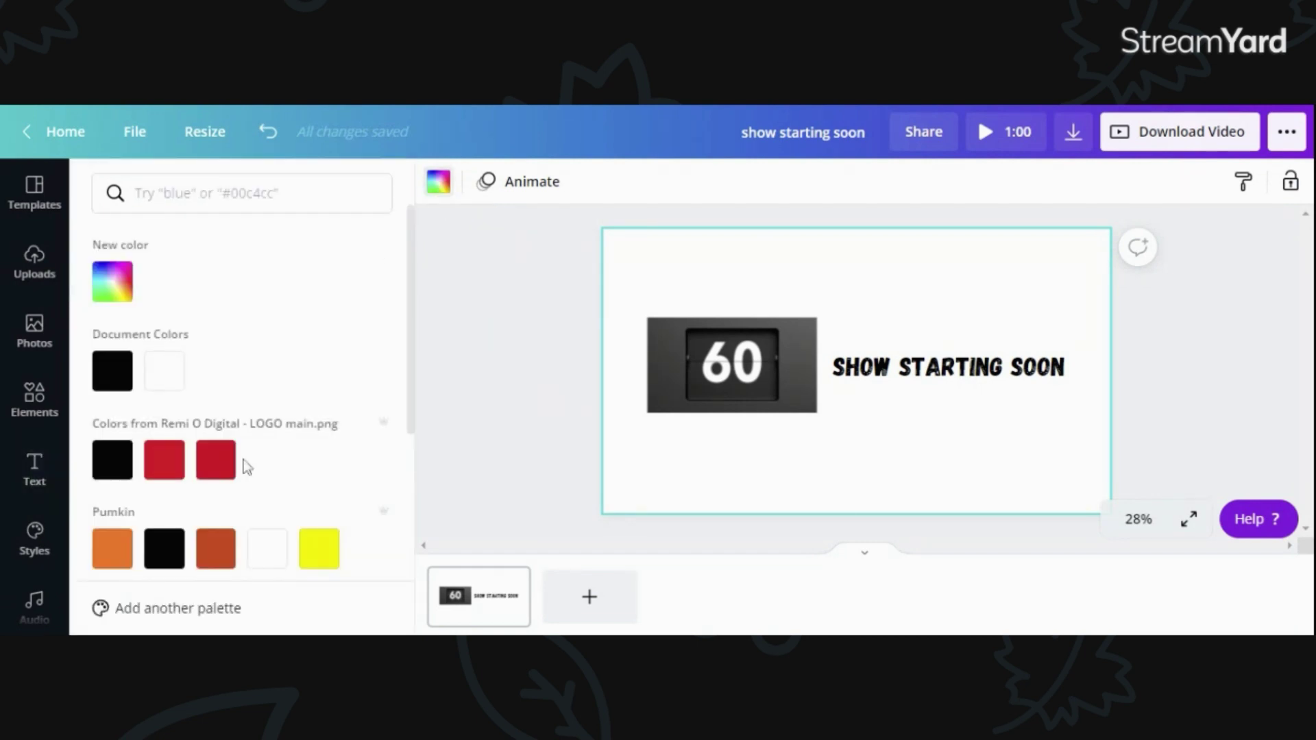
{"action": "left_click", "coordinate": [217, 465]}
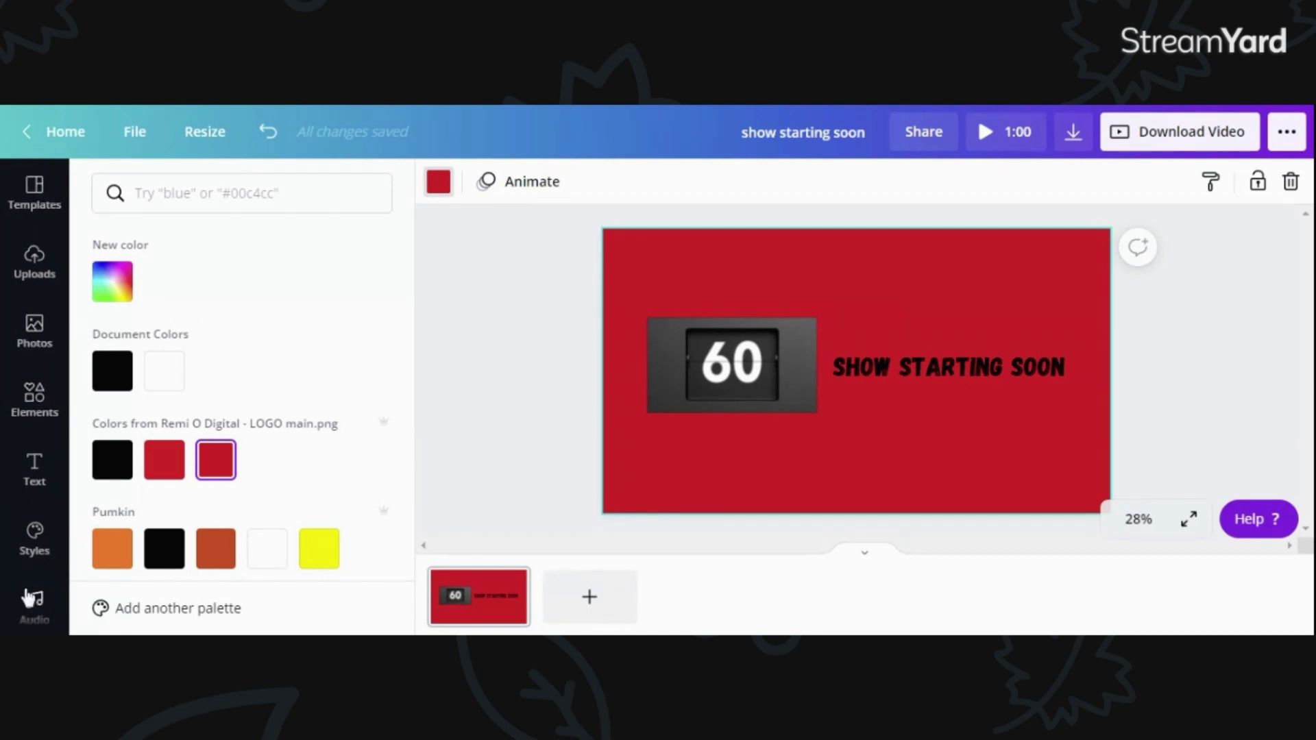
Add the audio track "Tribute" from the Travel category as the video's background music.
{"action": "left_click", "coordinate": [33, 607]}
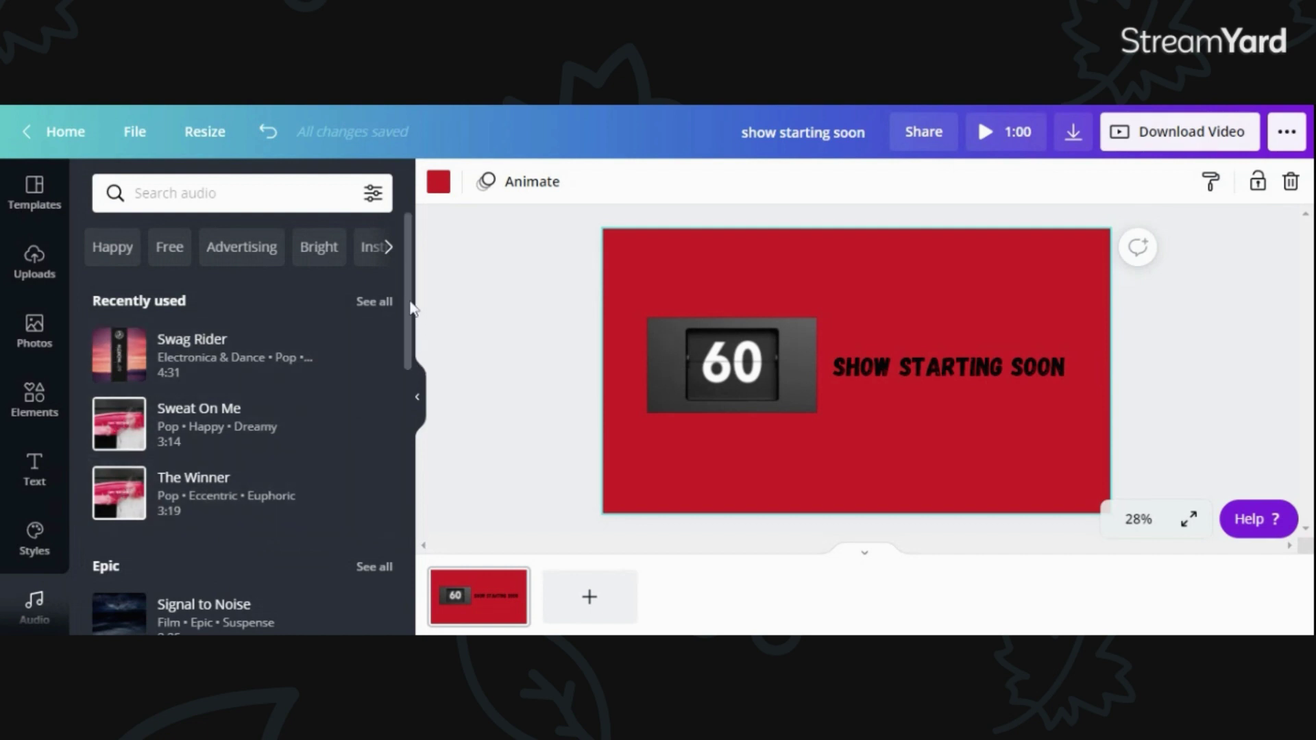
{"action": "scroll", "coordinate": [407, 375], "scroll_direction": "down", "scroll_amount": 4}
{"action": "scroll", "coordinate": [406, 396], "scroll_direction": "down", "scroll_amount": 4}
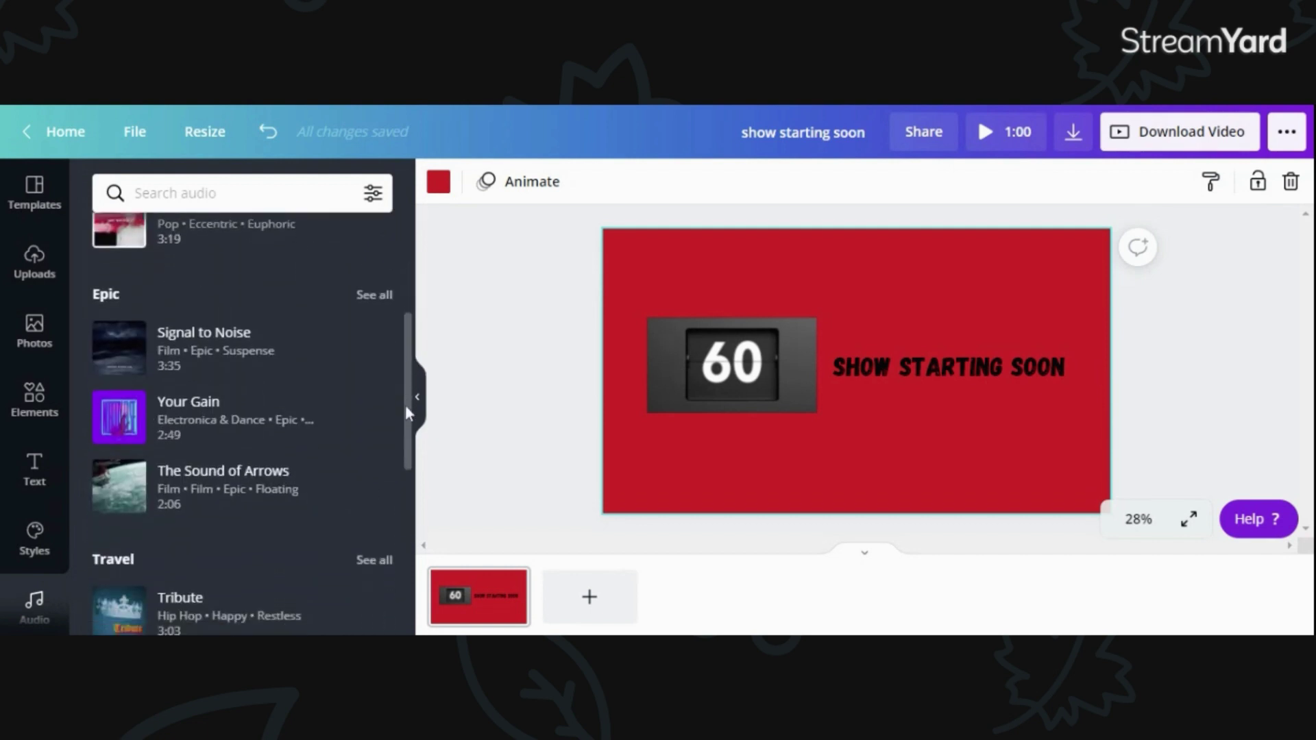
{"action": "left_click", "coordinate": [214, 406]}
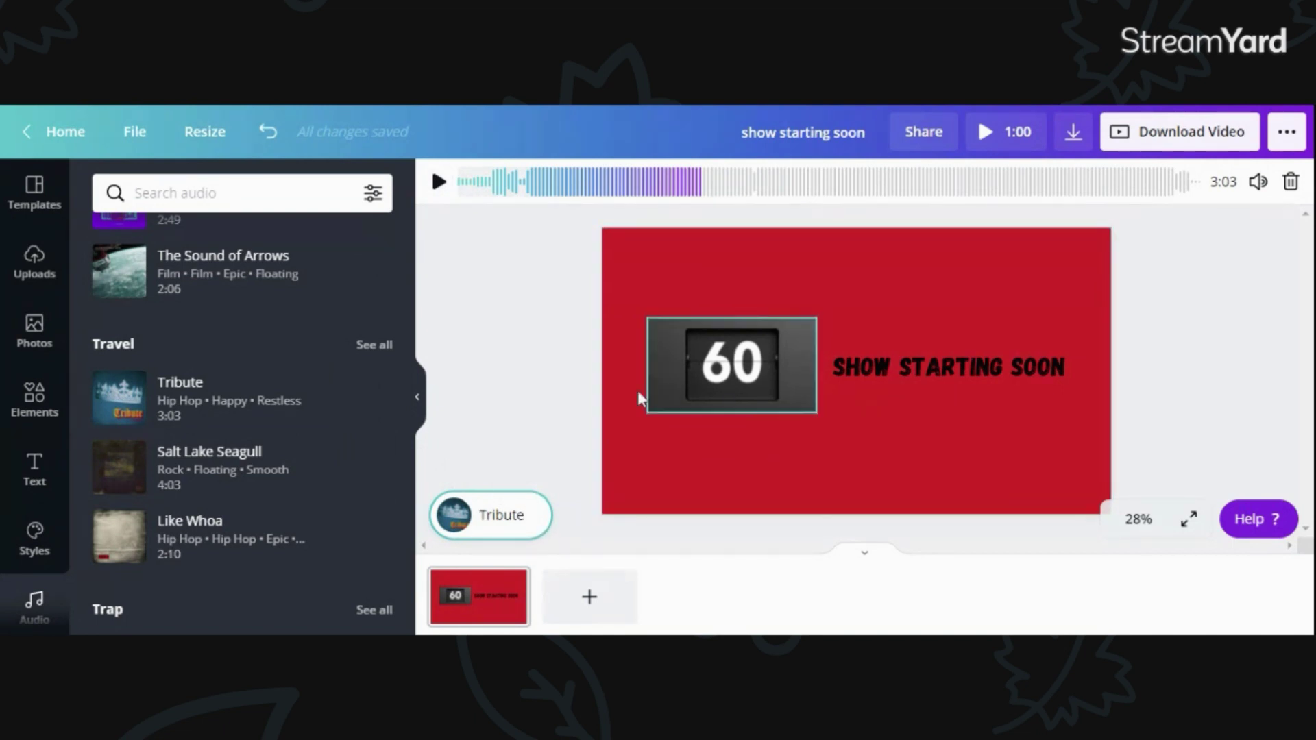
{"action": "left_click", "coordinate": [954, 348]}
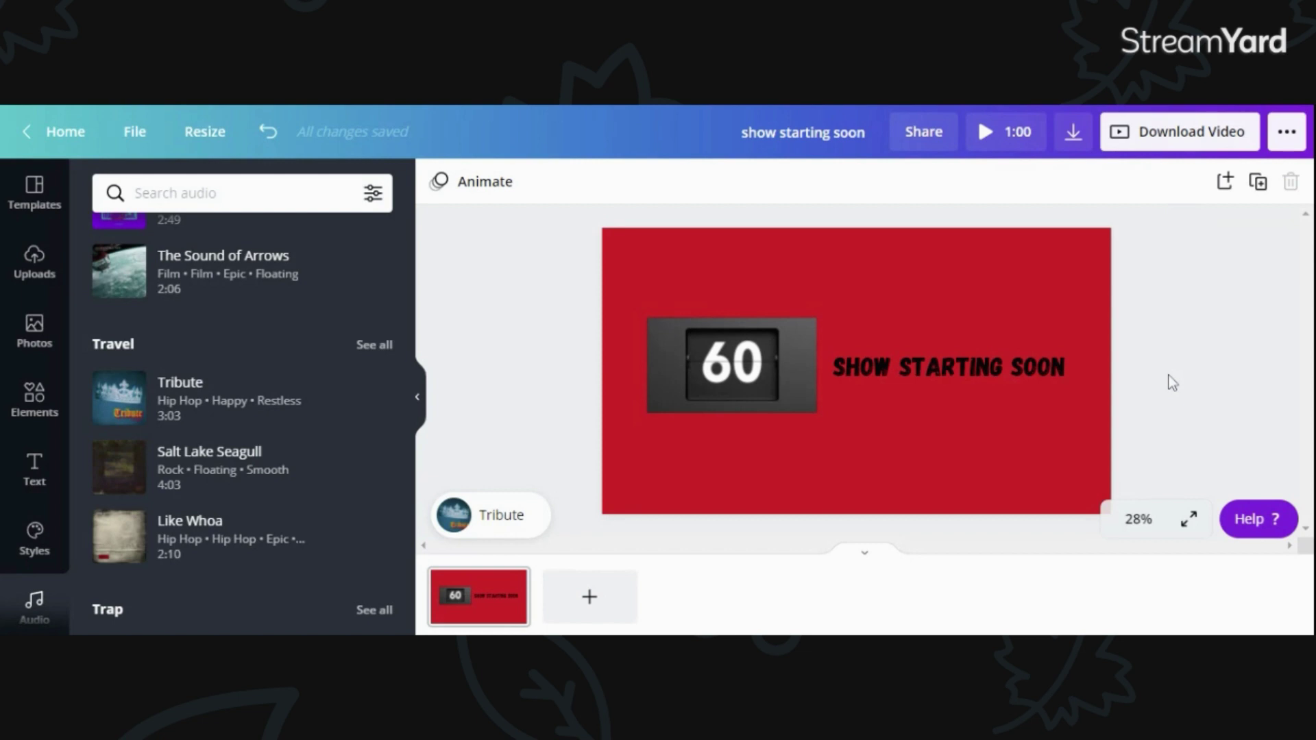
Download the "show starting soon" design as an MP4 high quality video.
{"action": "left_click", "coordinate": [1146, 139]}
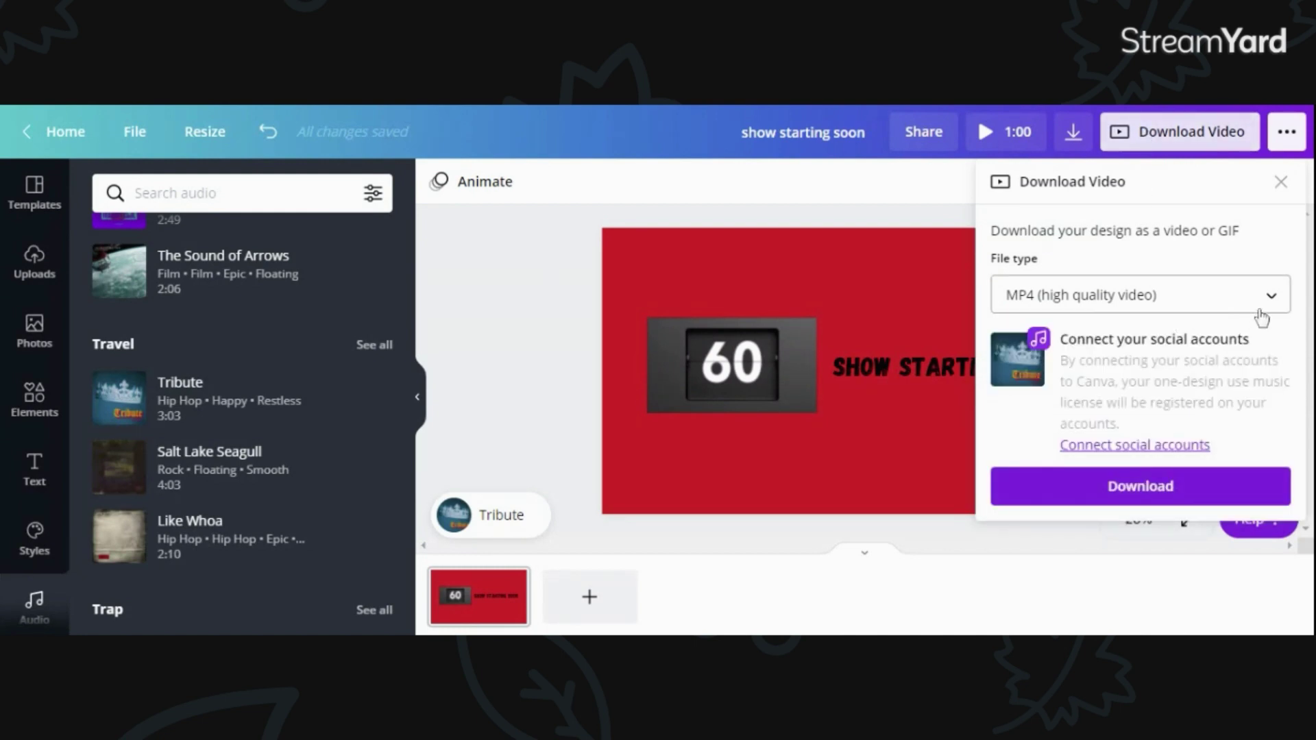
{"action": "left_click", "coordinate": [1049, 492]}
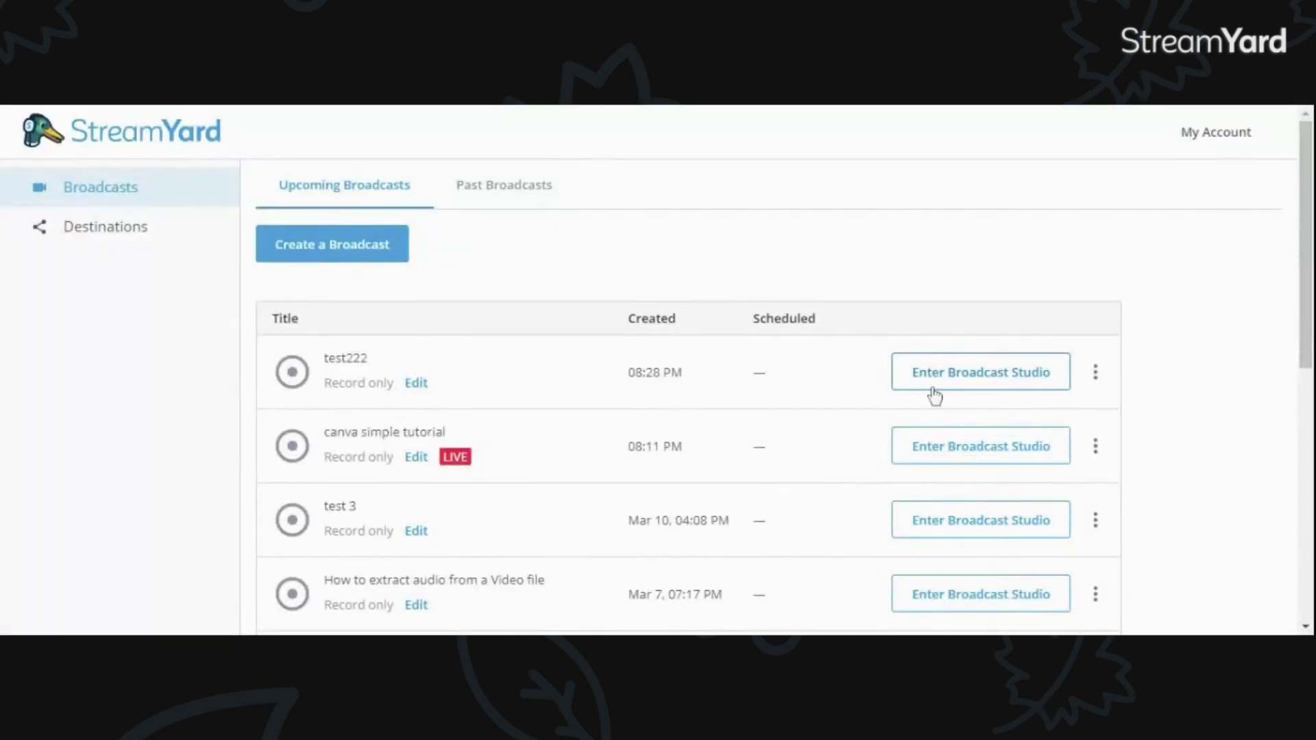
Switch to StreamYard, enter the "test222" broadcast studio and upload the "show starting soon" video to Brand 1's video clips.
{"action": "left_click", "coordinate": [931, 381]}
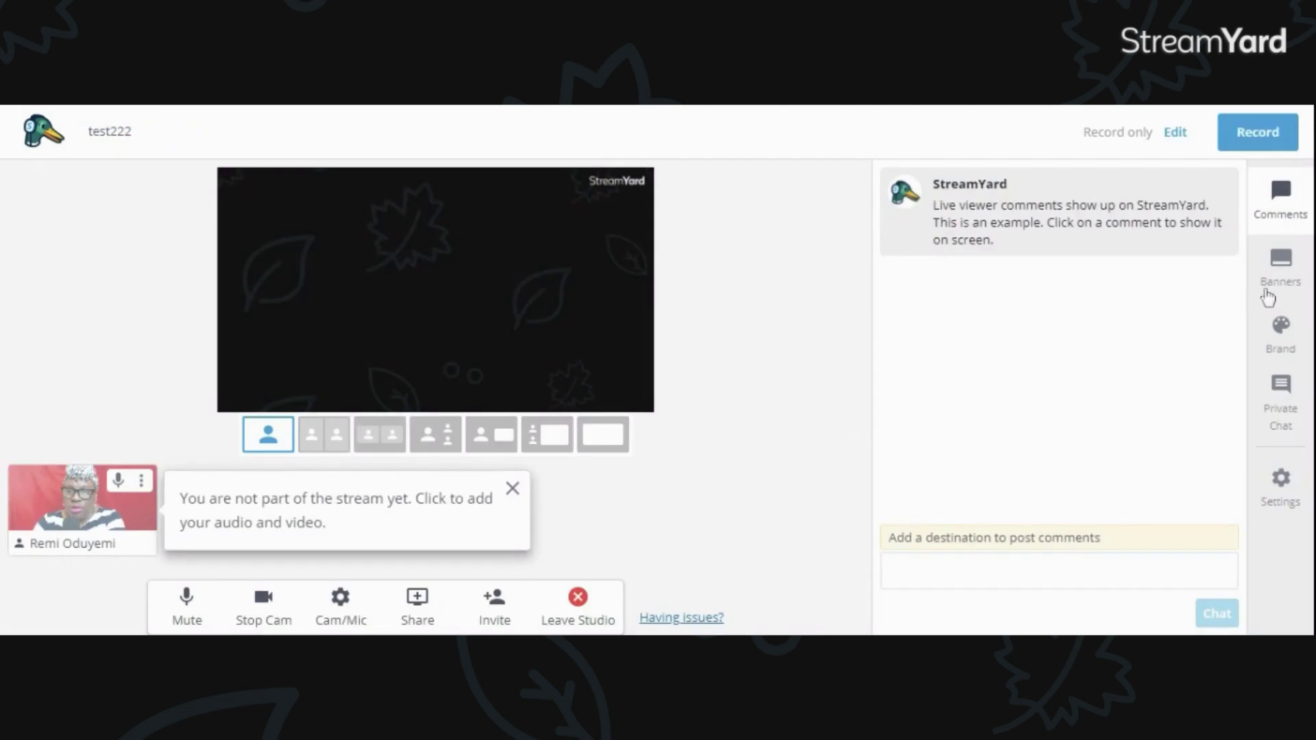
{"action": "left_click", "coordinate": [1292, 348]}
{"action": "left_click_drag", "start_coordinate": [1243, 290], "coordinate": [1273, 566]}
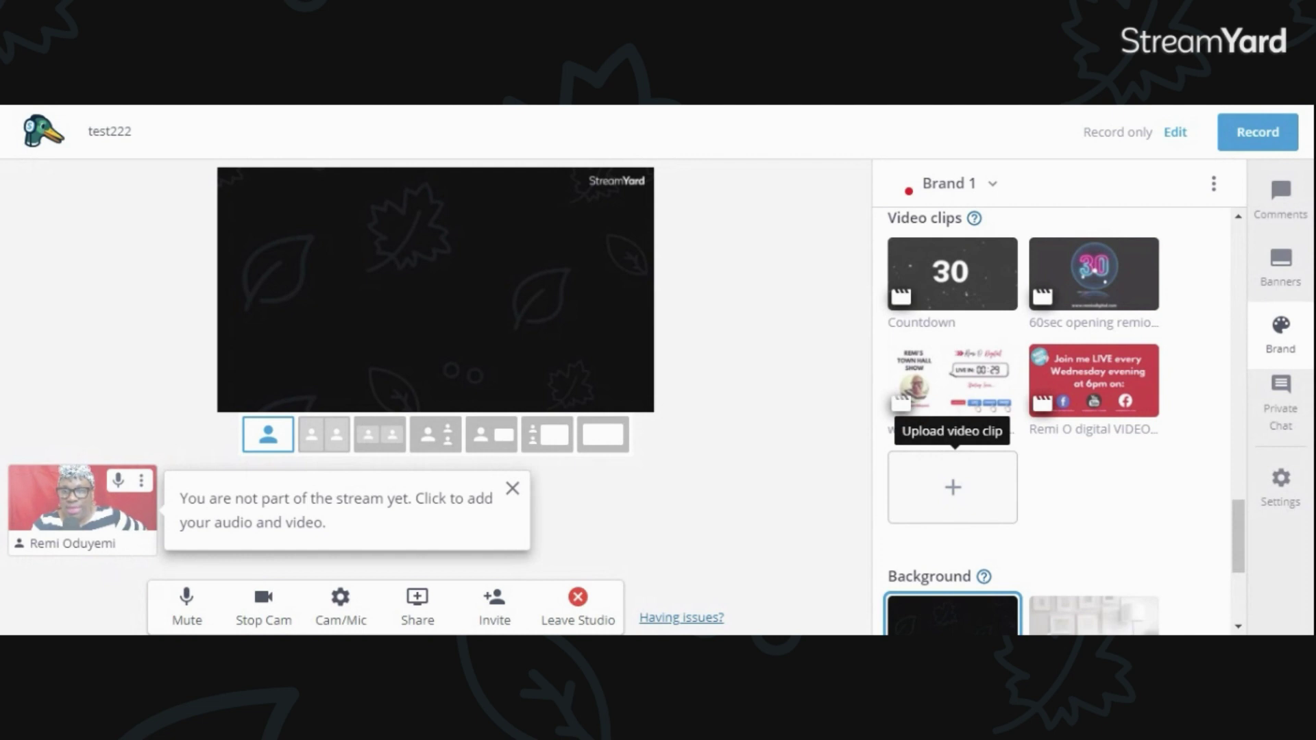
{"action": "left_click", "coordinate": [1029, 547]}
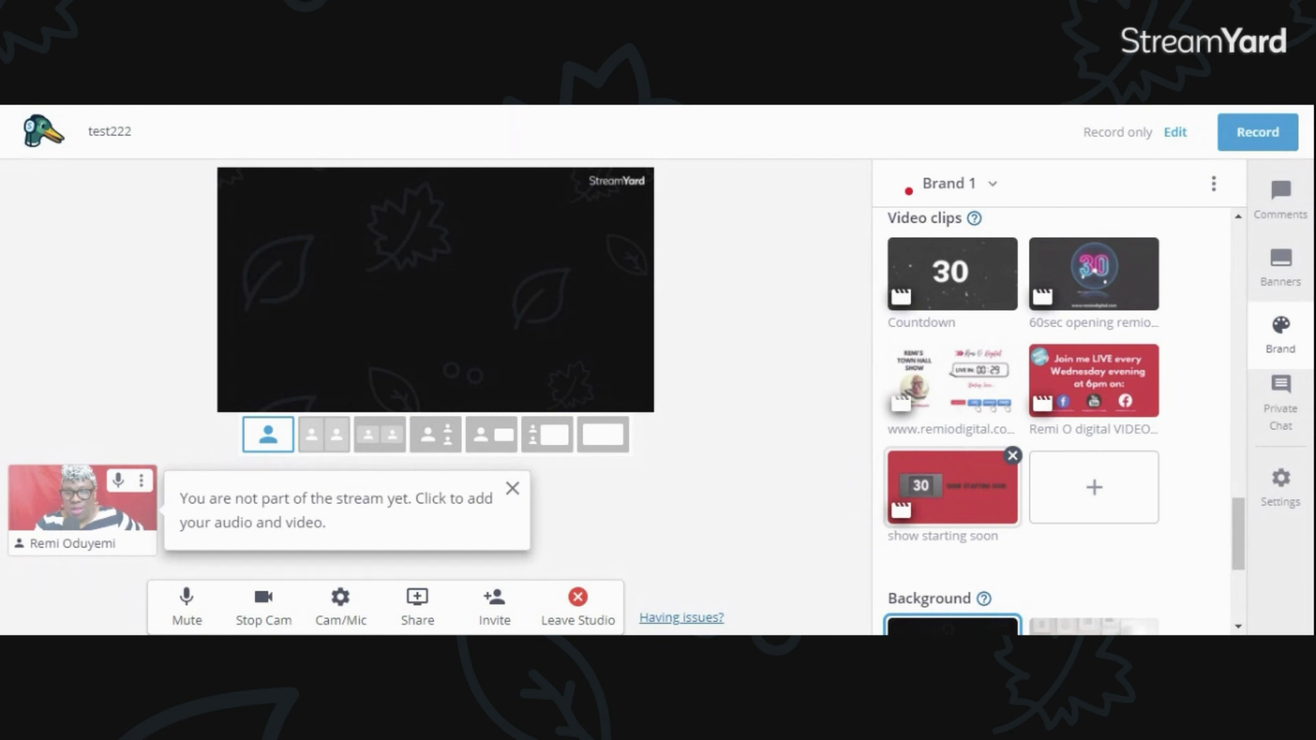
Play the "show starting soon" clip on the studio stage to check it, and stop its playback.
{"action": "left_click", "coordinate": [967, 513]}
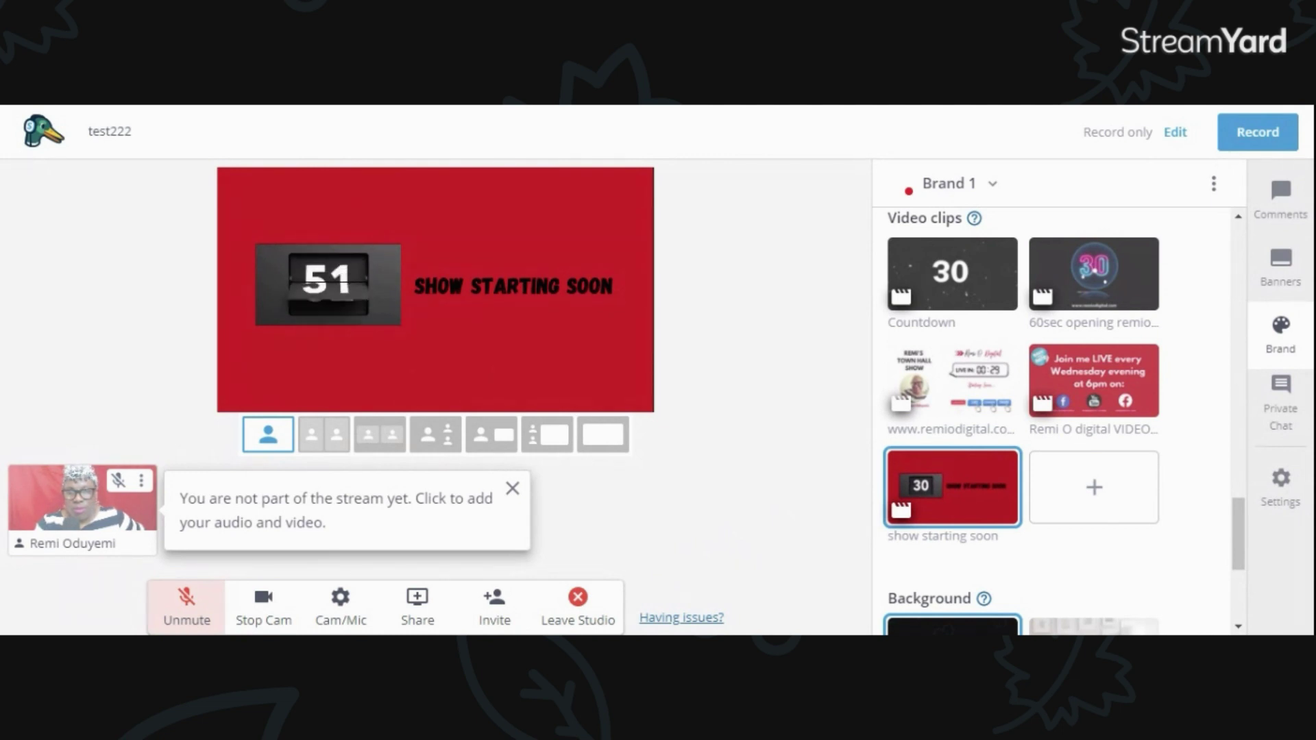
{"action": "left_click", "coordinate": [997, 504]}
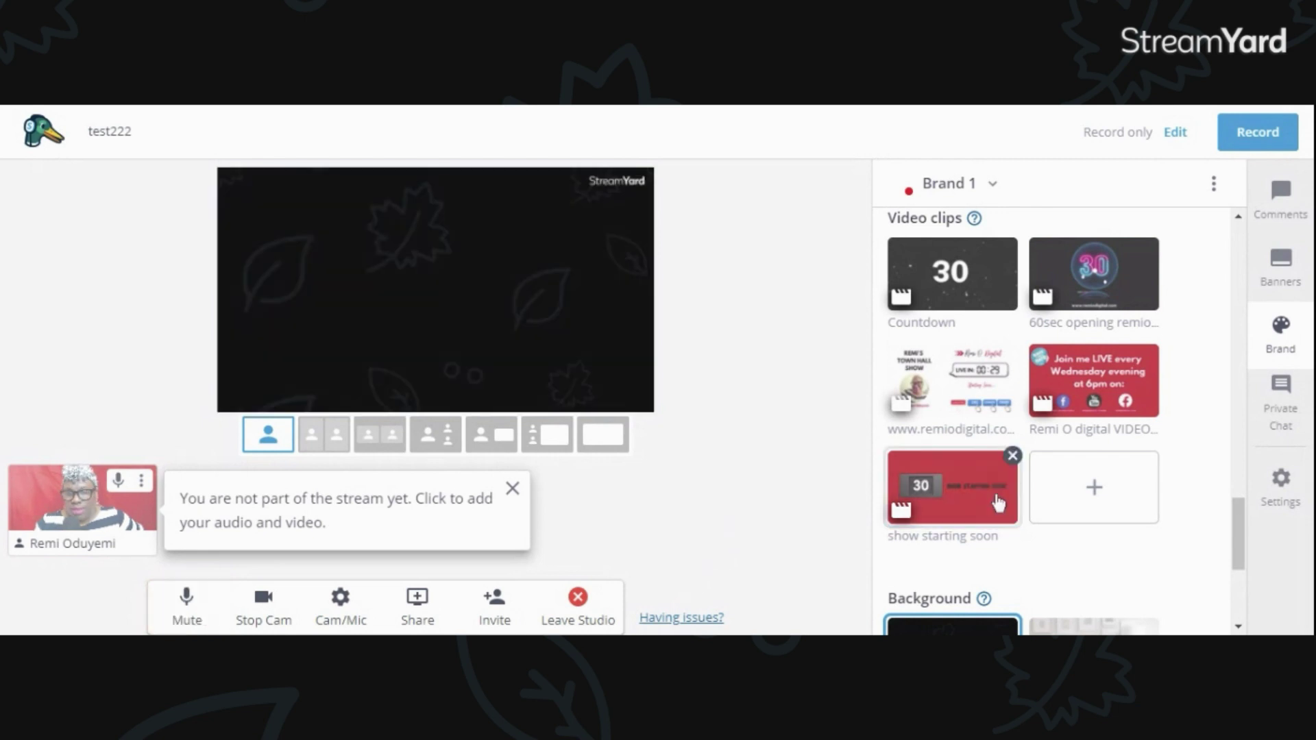